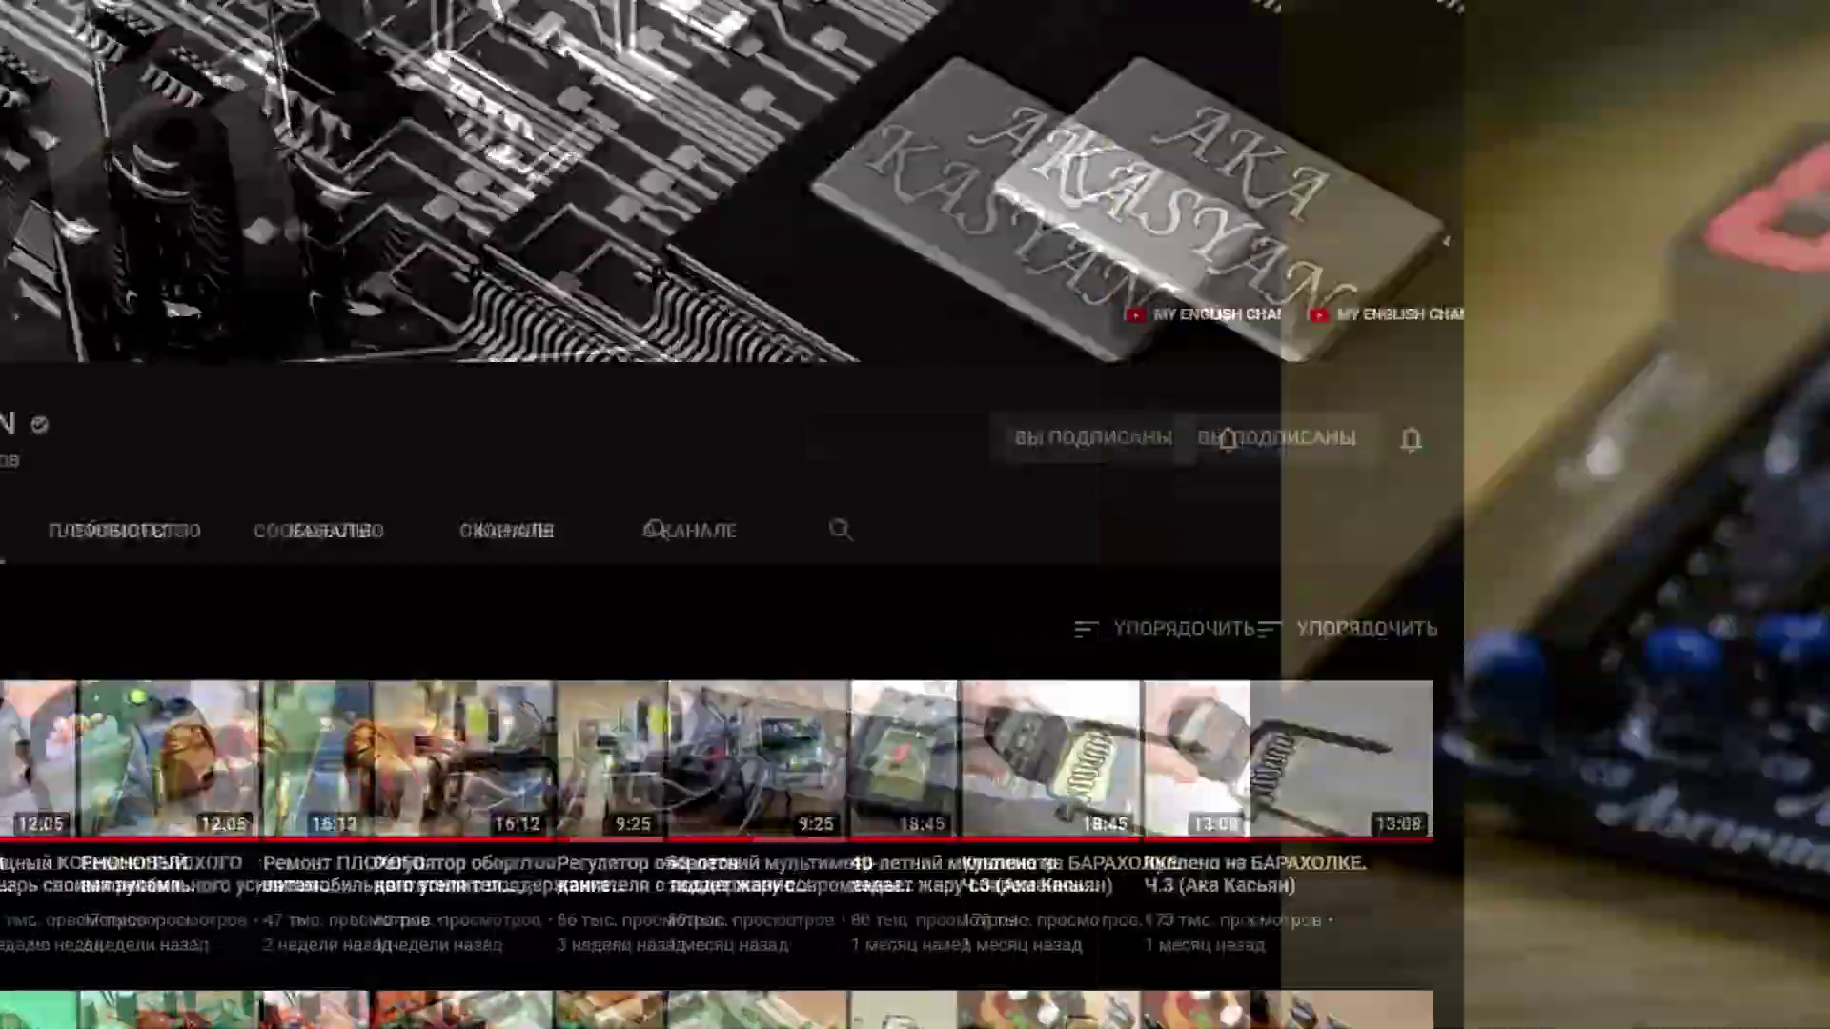
{"action": "scroll", "coordinate": [915, 515], "scroll_direction": "down", "scroll_amount": 10}
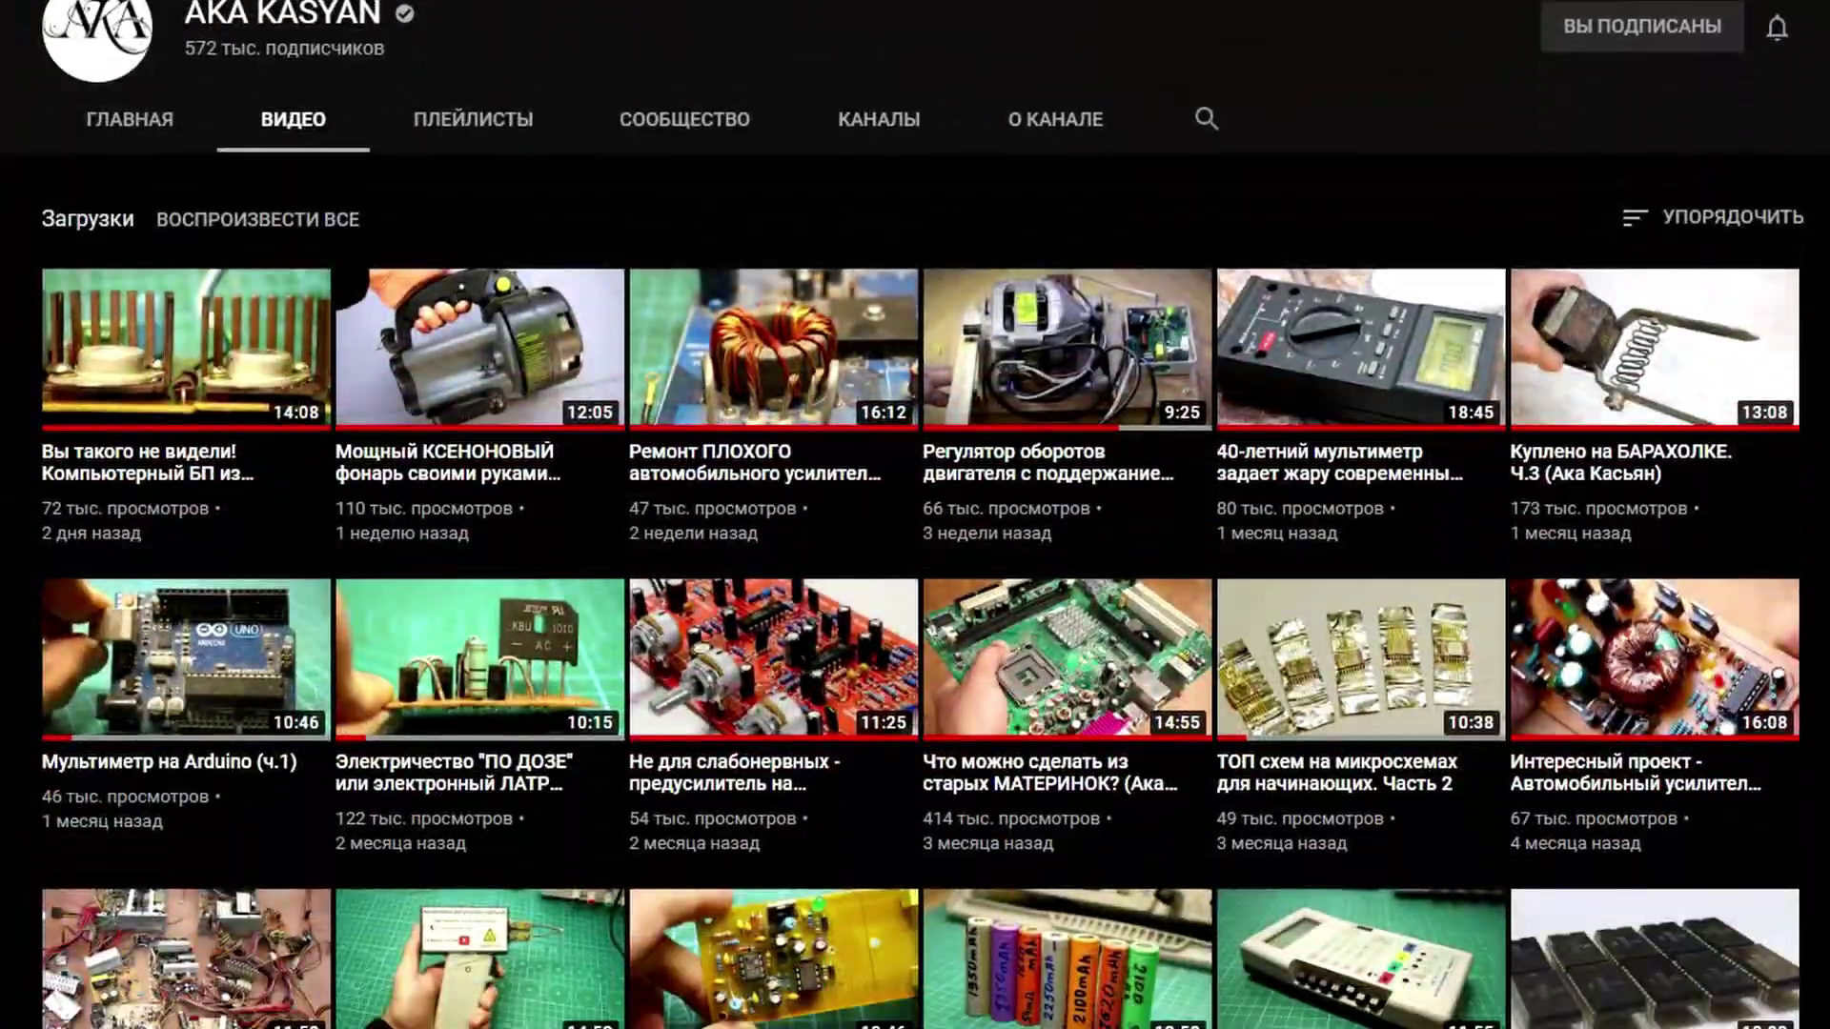
{"action": "scroll", "coordinate": [915, 515], "scroll_direction": "down", "scroll_amount": 4}
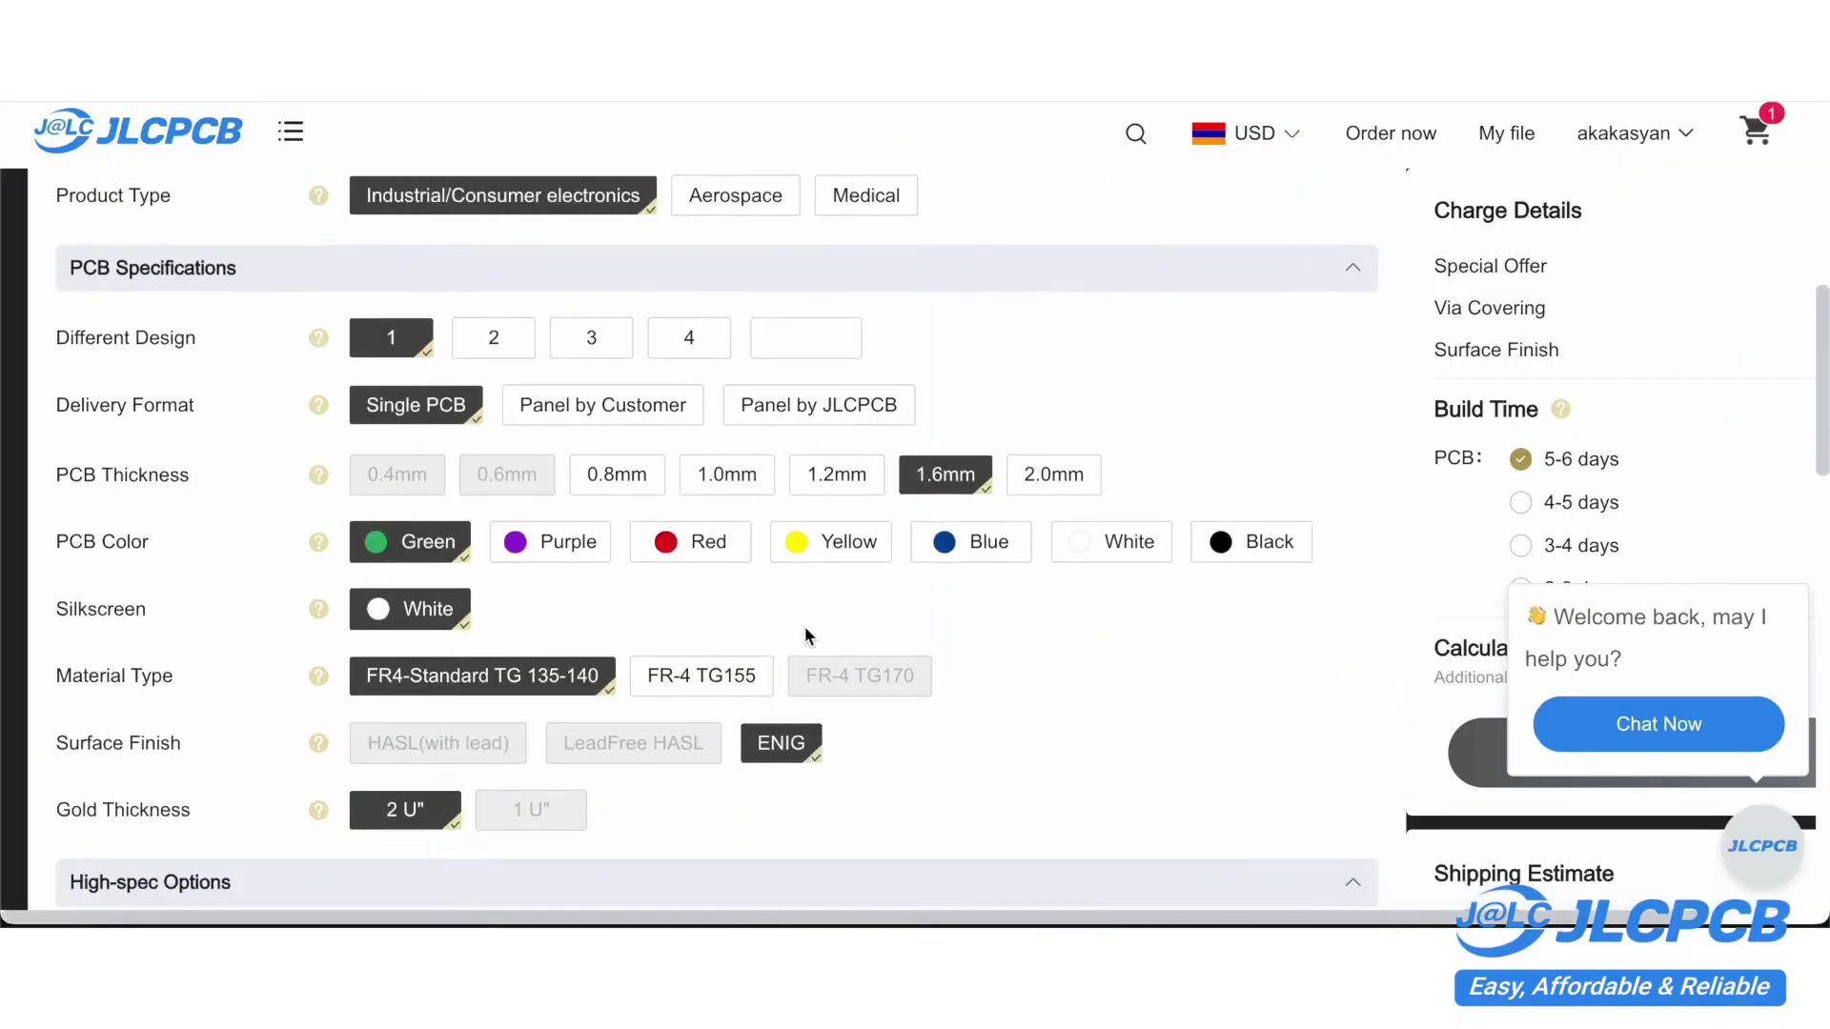
Examine JLCPCB's PCB specification options, board service offers, 6-layer coupon and base material choices.
{"action": "scroll", "coordinate": [805, 626], "scroll_direction": "down", "scroll_amount": 1}
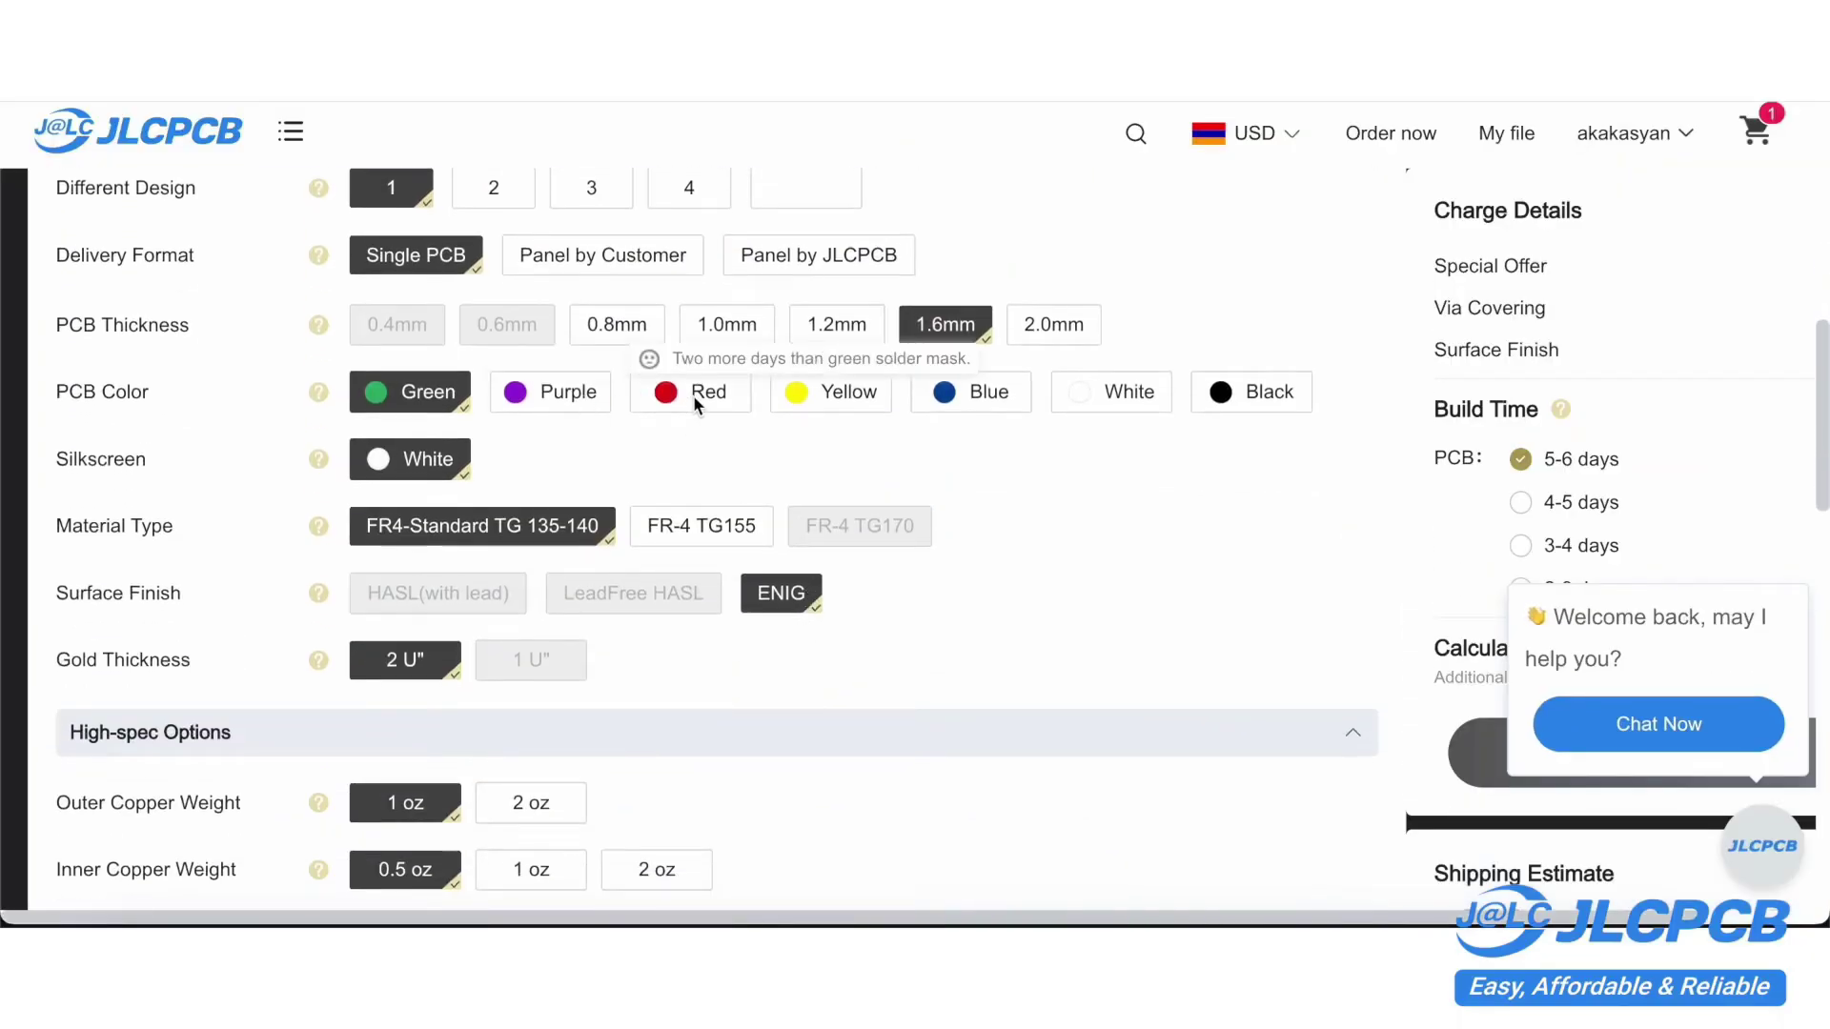
{"action": "scroll", "coordinate": [1262, 452], "scroll_direction": "down", "scroll_amount": 4}
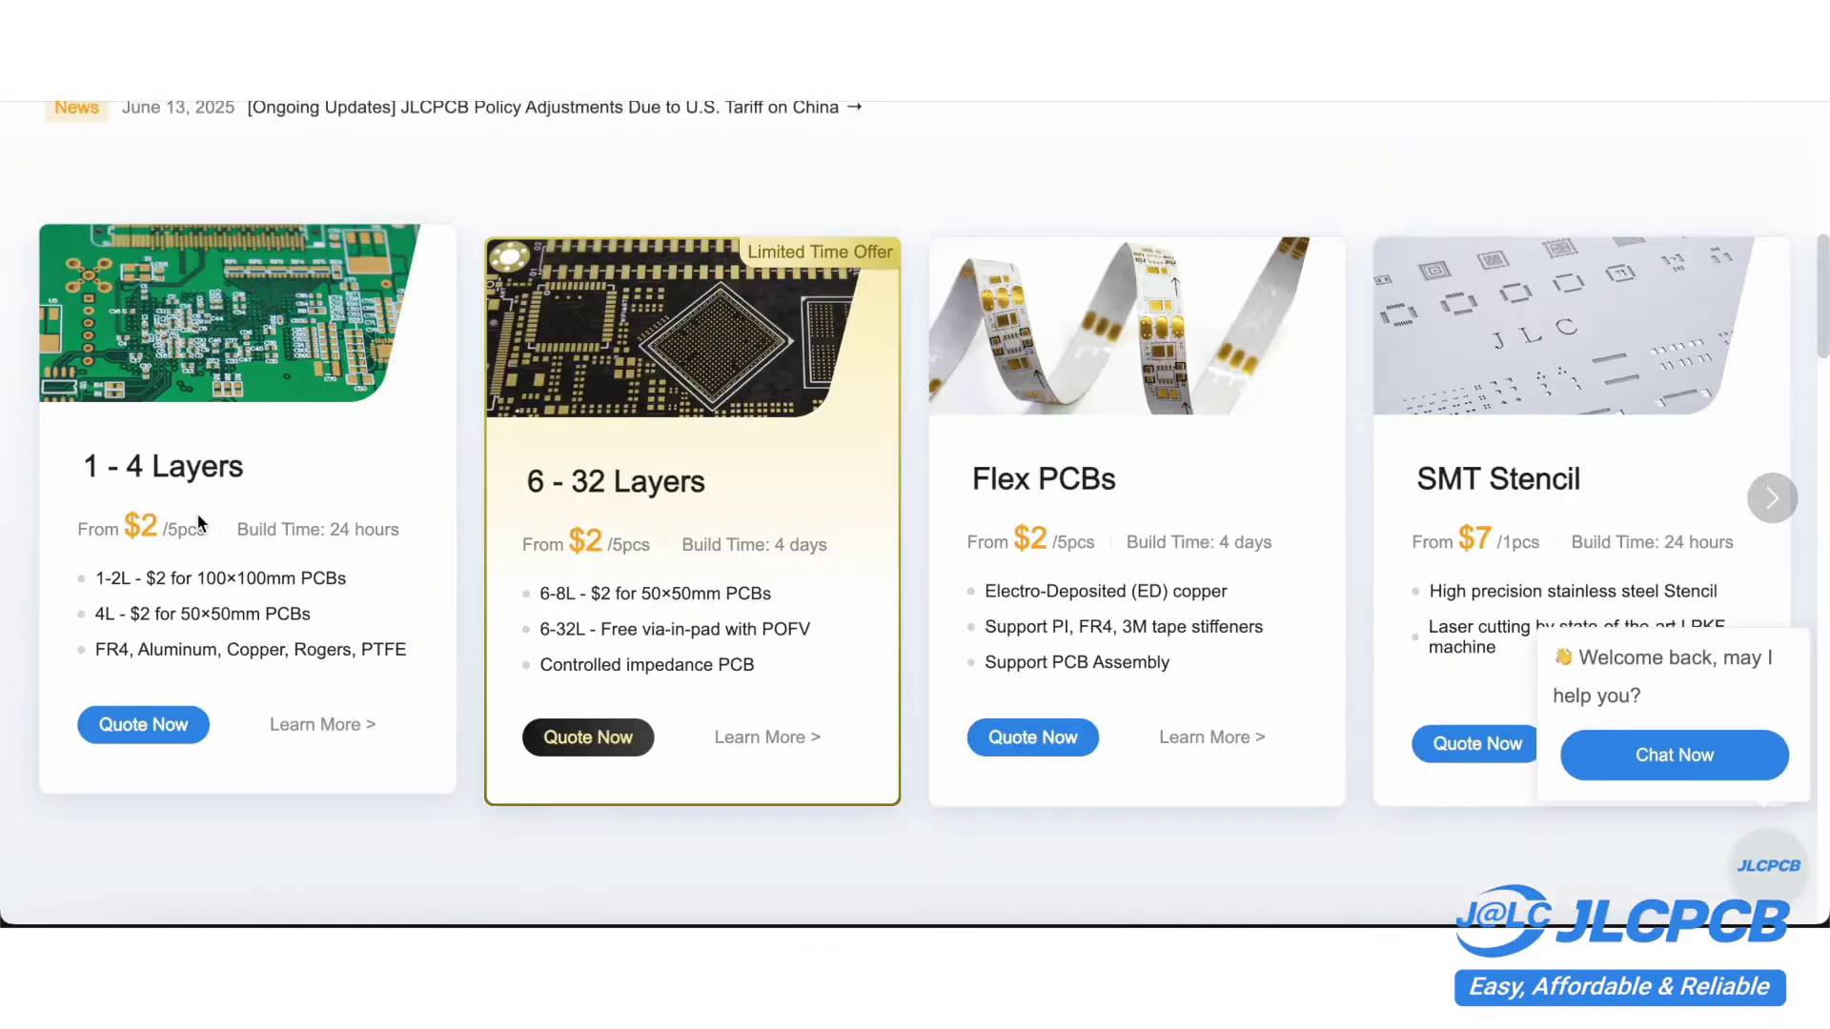
{"action": "left_click", "coordinate": [327, 722]}
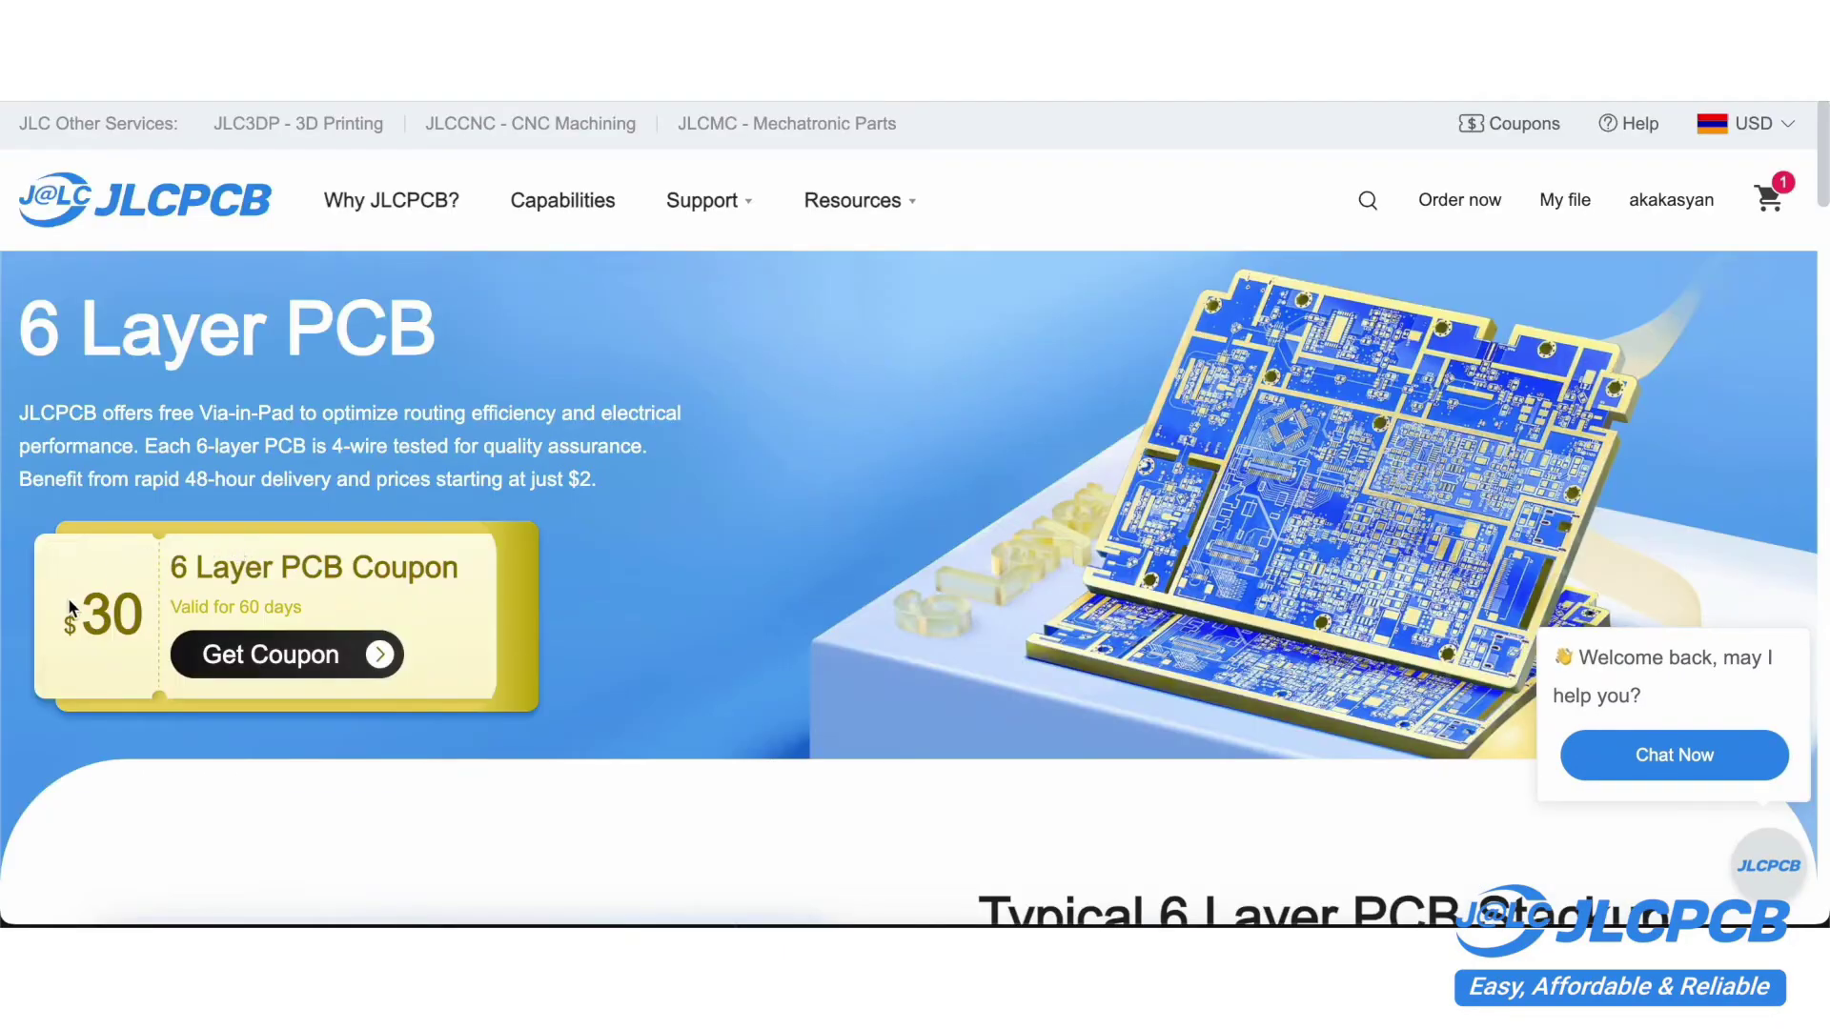
{"action": "left_click_drag", "start_coordinate": [187, 572], "coordinate": [477, 579]}
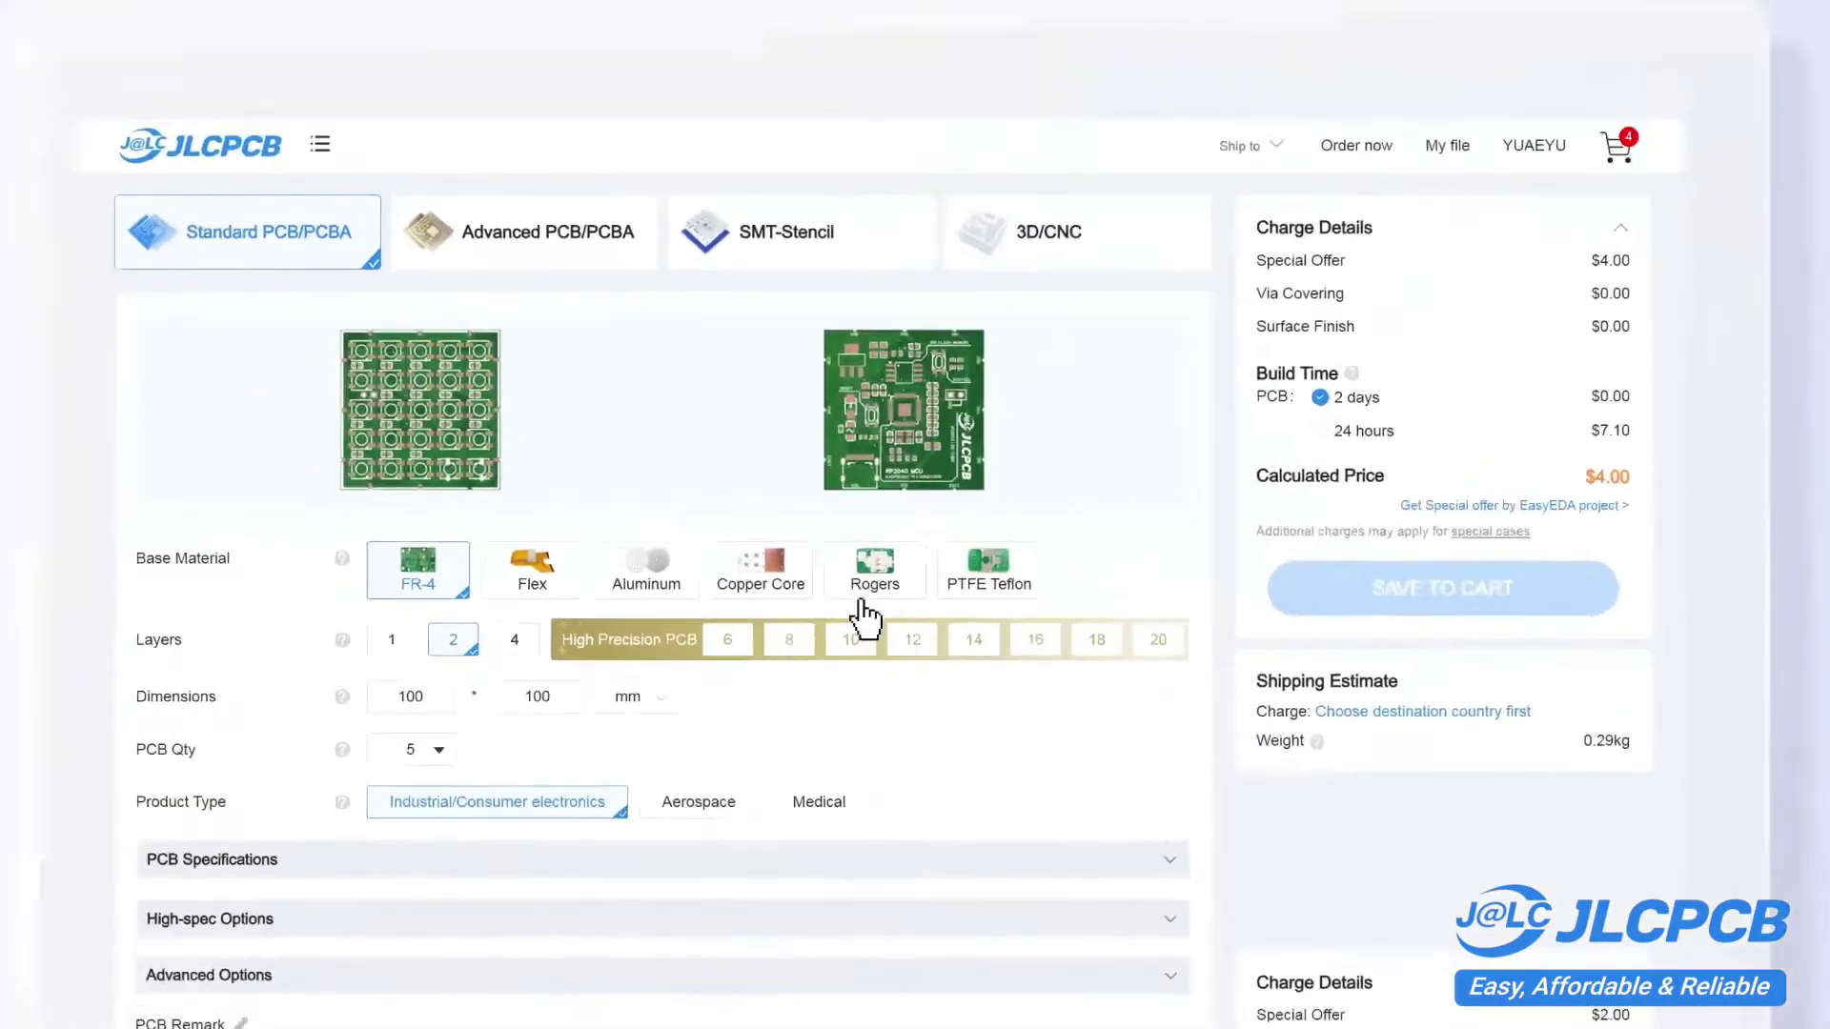
{"action": "scroll", "coordinate": [870, 506], "scroll_direction": "down", "scroll_amount": 7}
{"action": "left_click", "coordinate": [1159, 470]}
{"action": "scroll", "coordinate": [1102, 519], "scroll_direction": "down", "scroll_amount": 2}
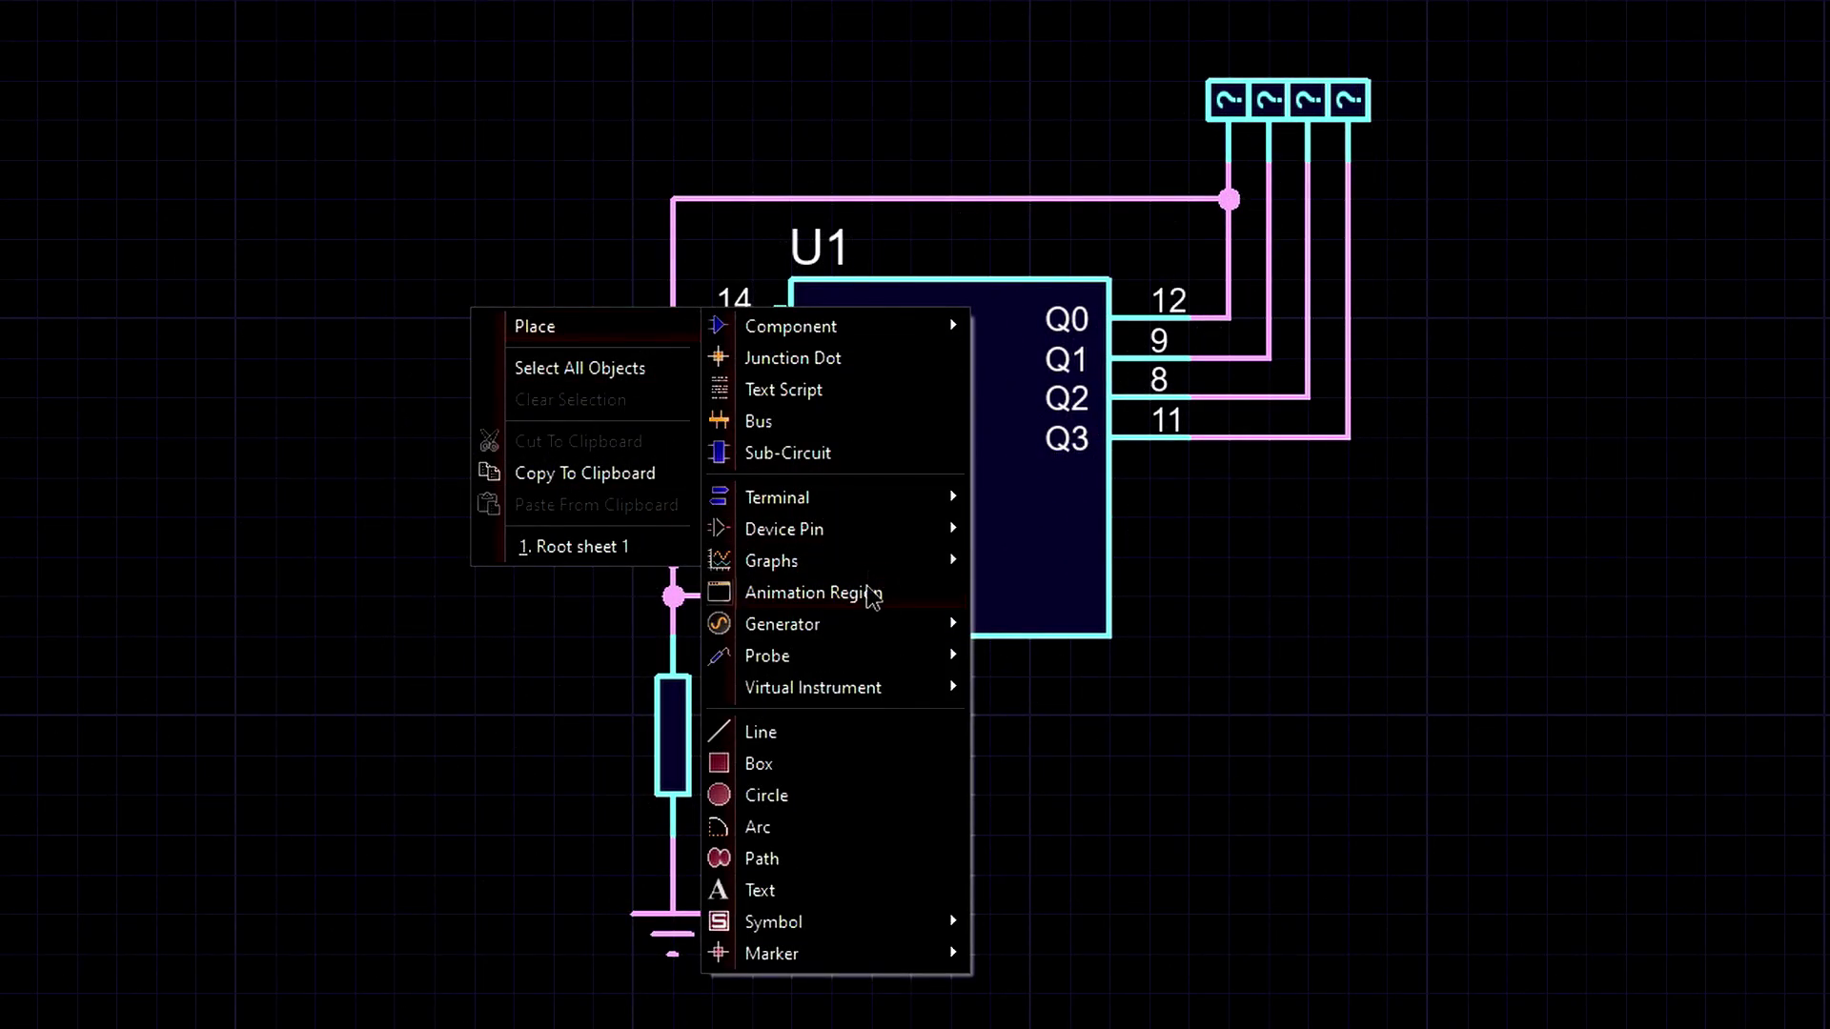
Place a DCLOCK generator on the CKA input of the 74LS90 counter U1.
{"action": "mouse_move", "coordinate": [858, 624]}
{"action": "left_click", "coordinate": [1049, 972]}
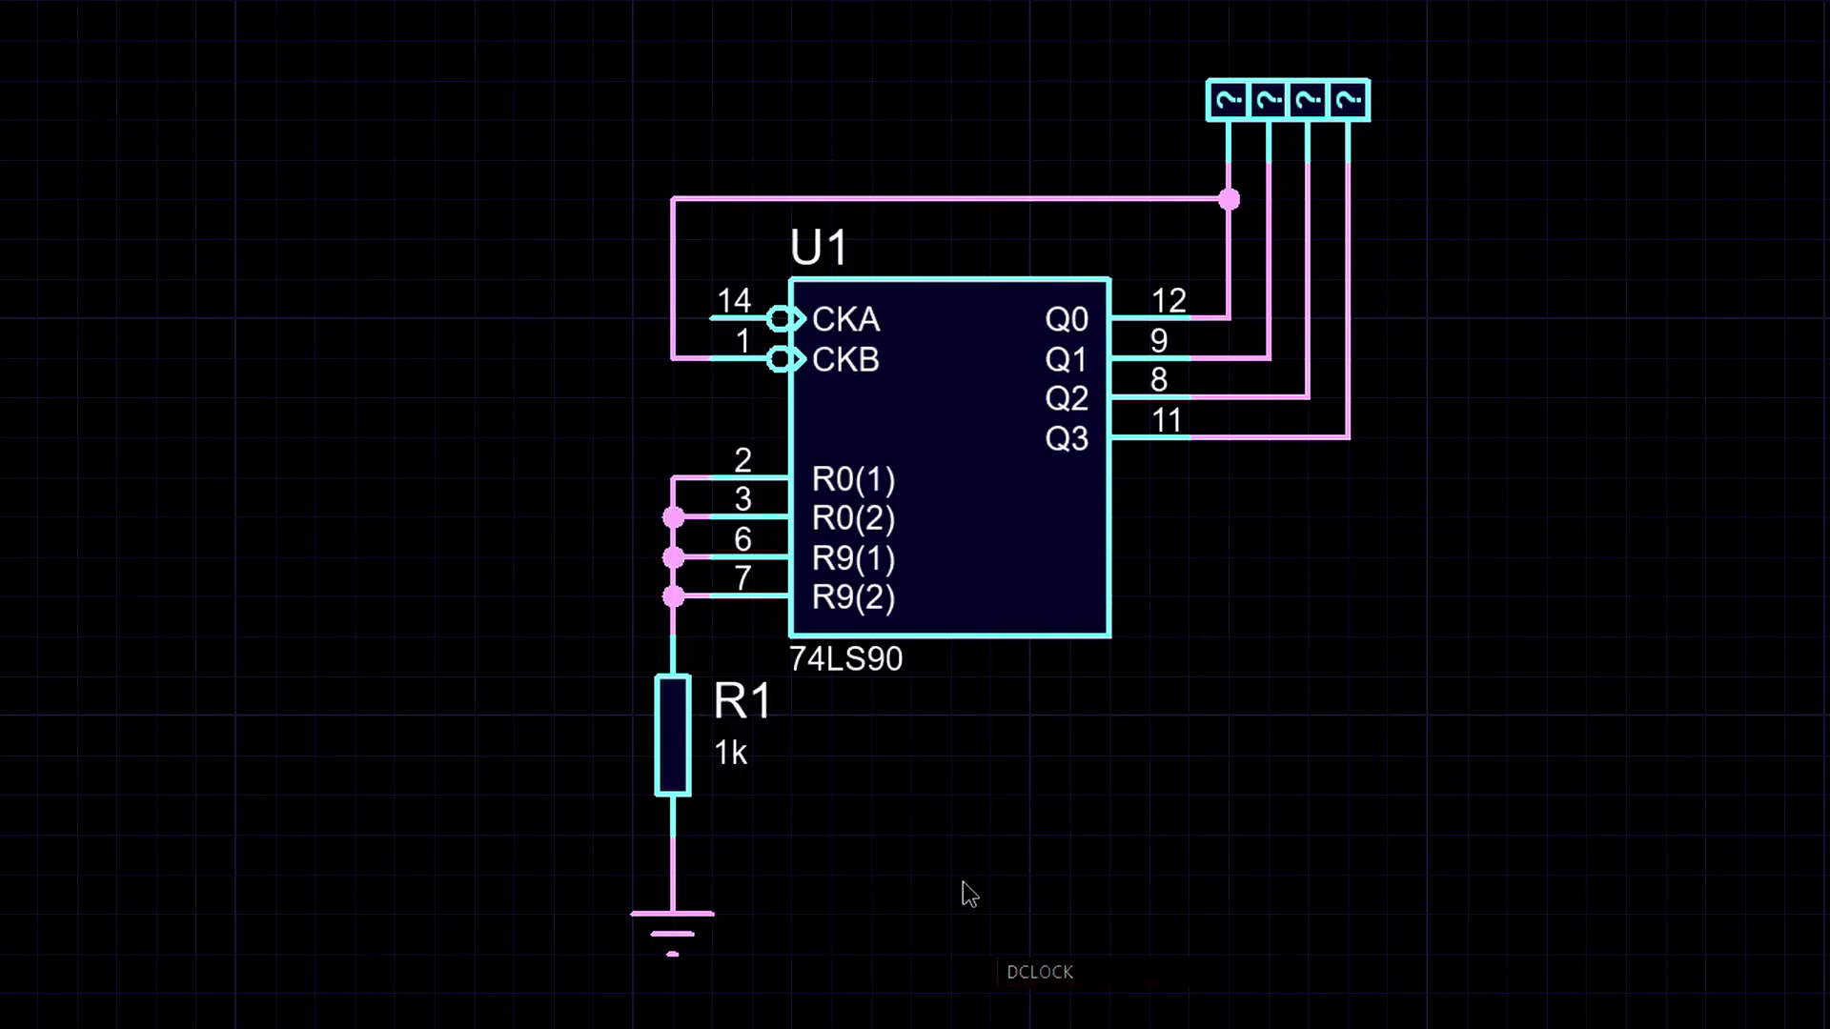
{"action": "left_click", "coordinate": [711, 320]}
Accept a 1 Hz frequency in the properties of U1's clock generator and start the simulation.
{"action": "double_click", "coordinate": [545, 305]}
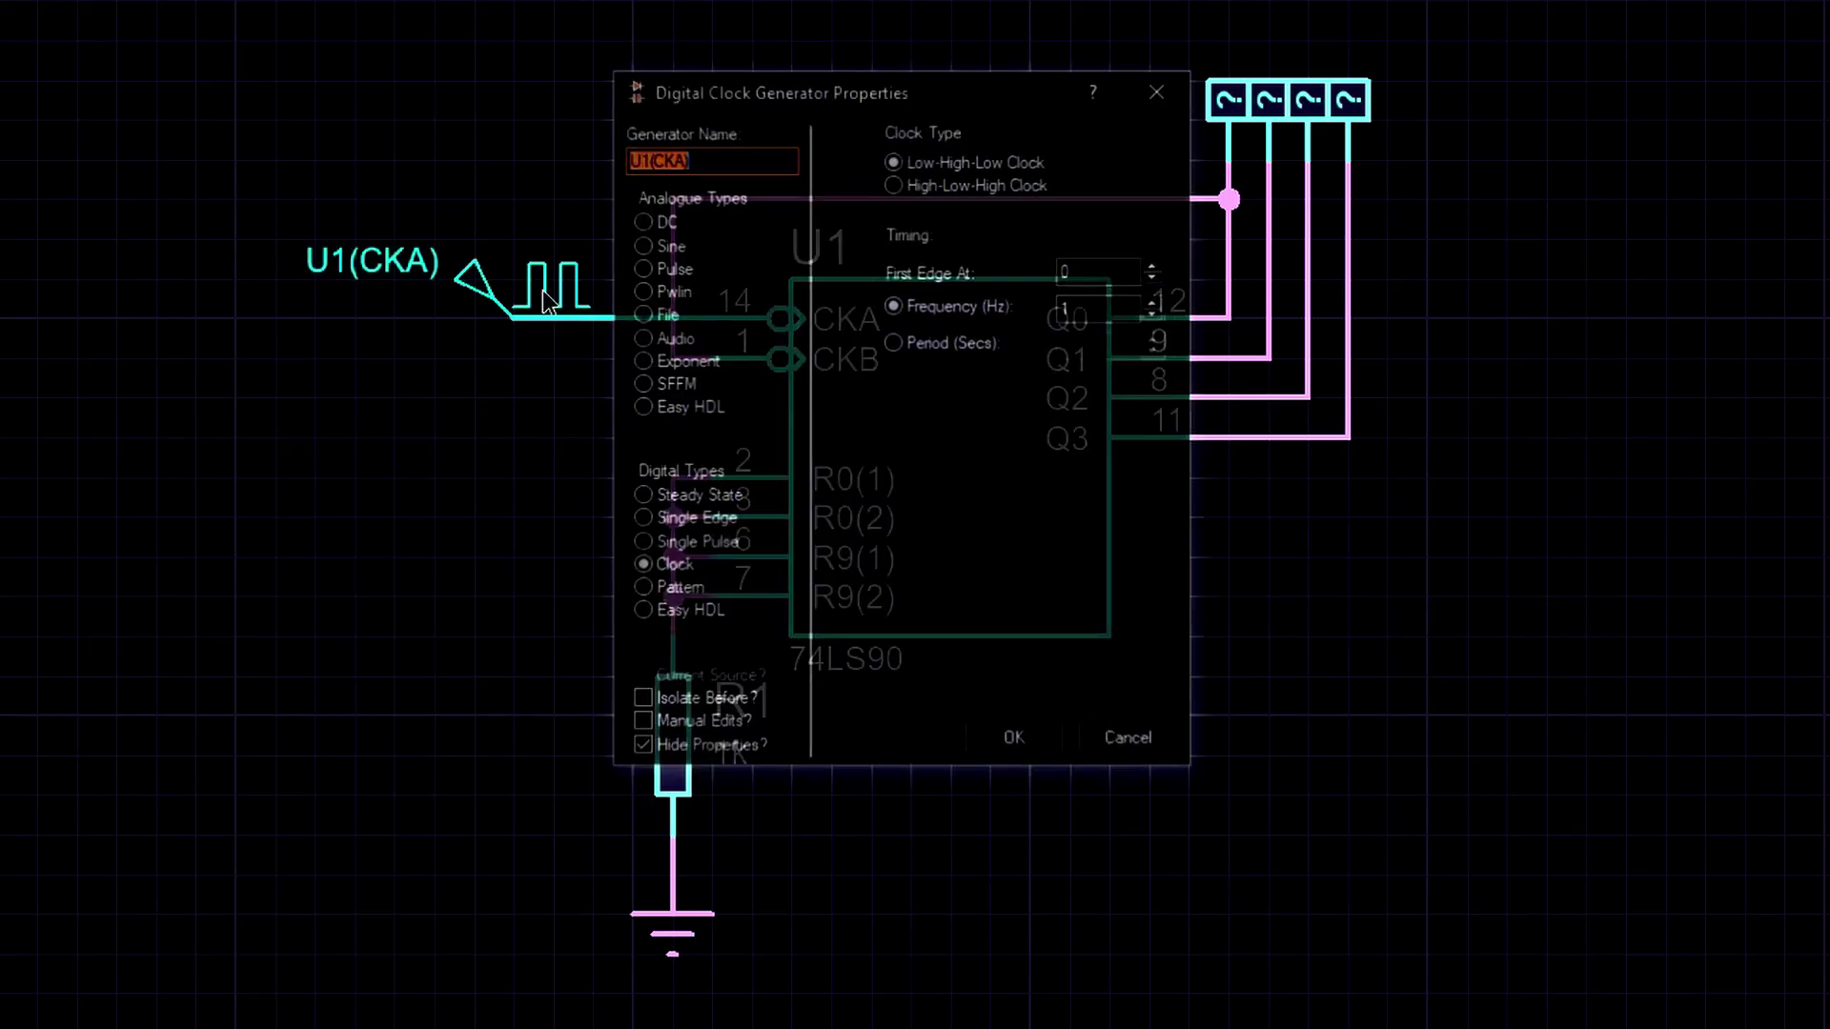
{"action": "left_click", "coordinate": [1094, 309]}
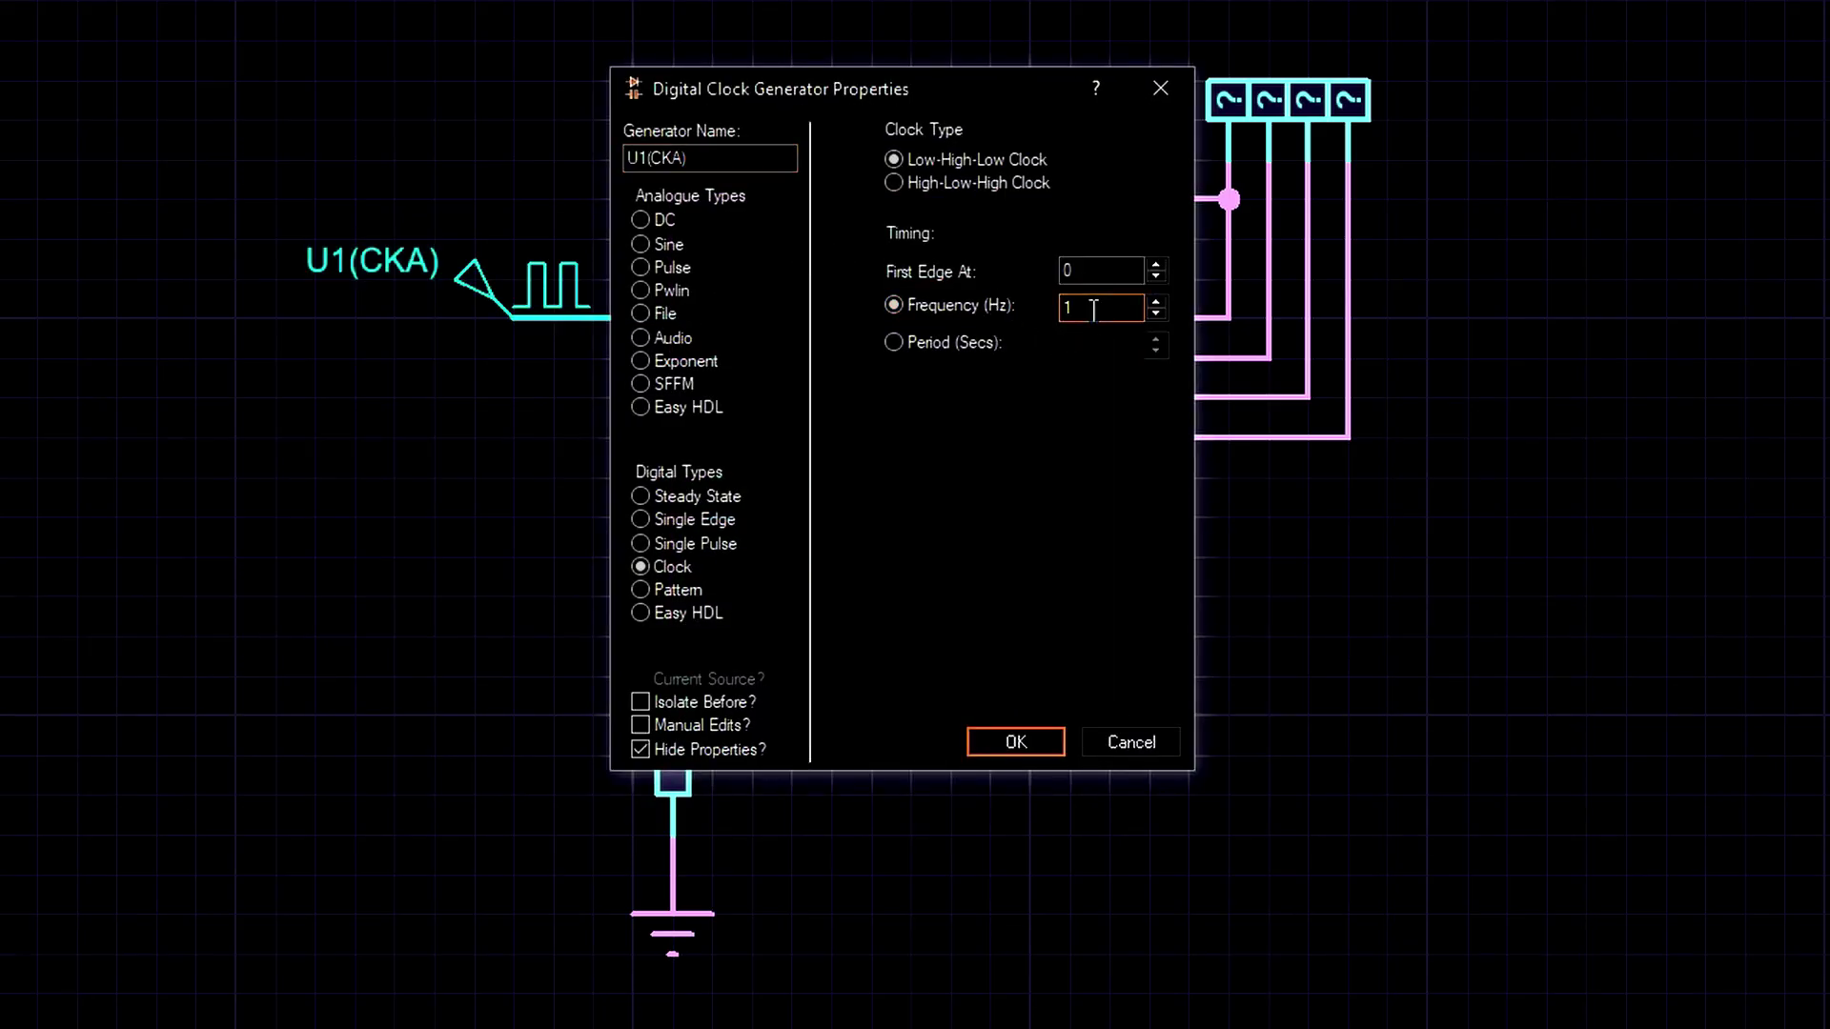
{"action": "key", "text": "Return"}
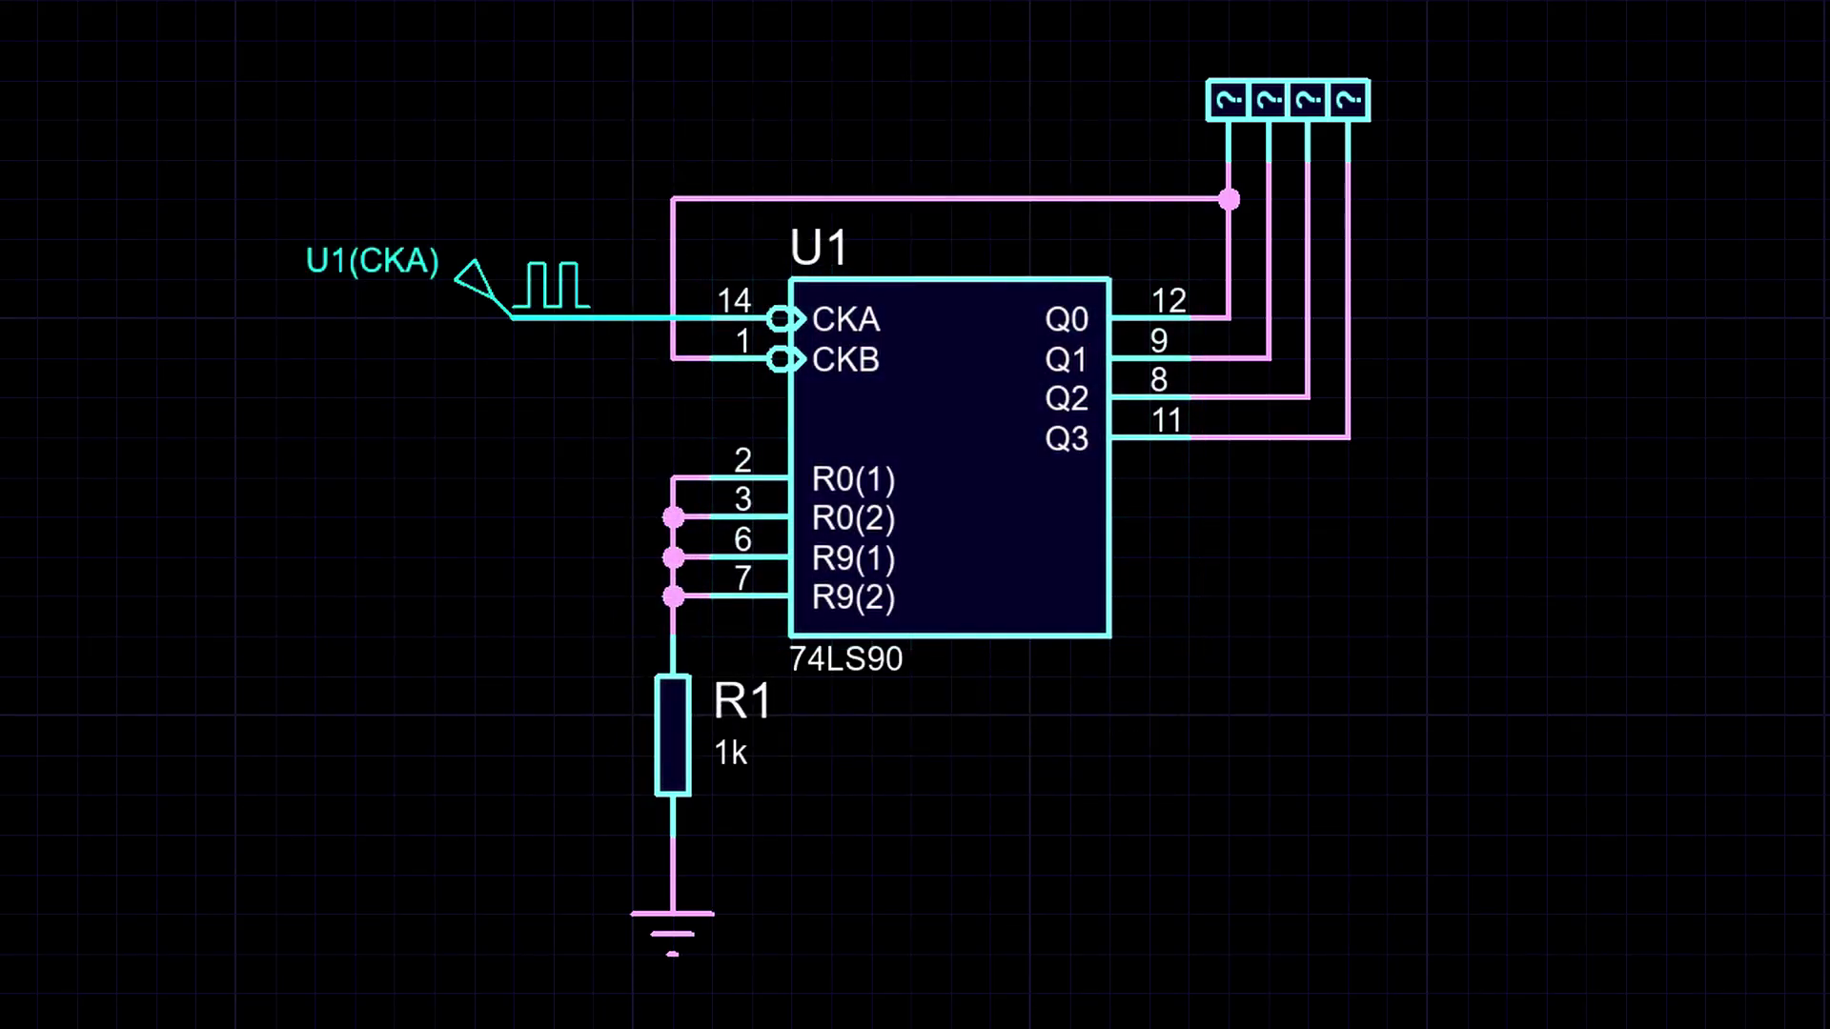
{"action": "key", "text": "F12"}
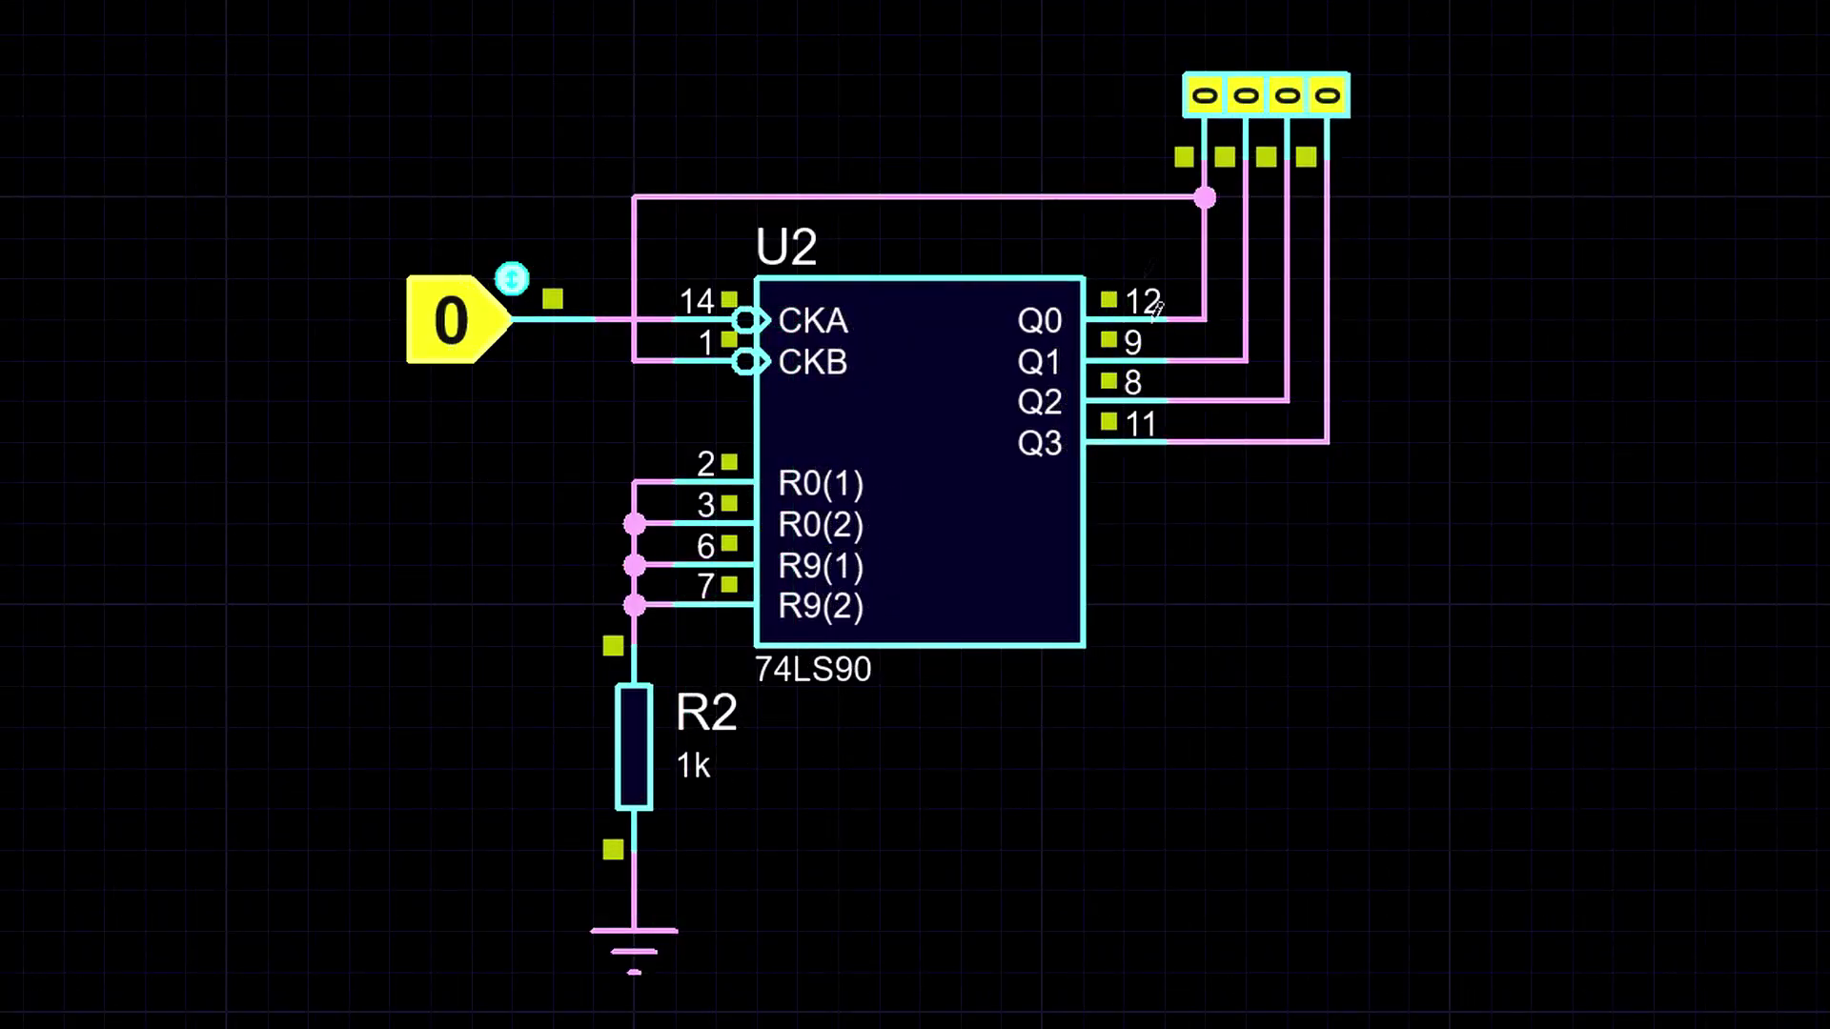
Toggle the logic state on U2's CKA input repeatedly to step the 74LS90 counter through its output codes.
{"action": "left_click", "coordinate": [462, 331]}
{"action": "left_click", "coordinate": [462, 332]}
{"action": "left_click", "coordinate": [462, 332]}
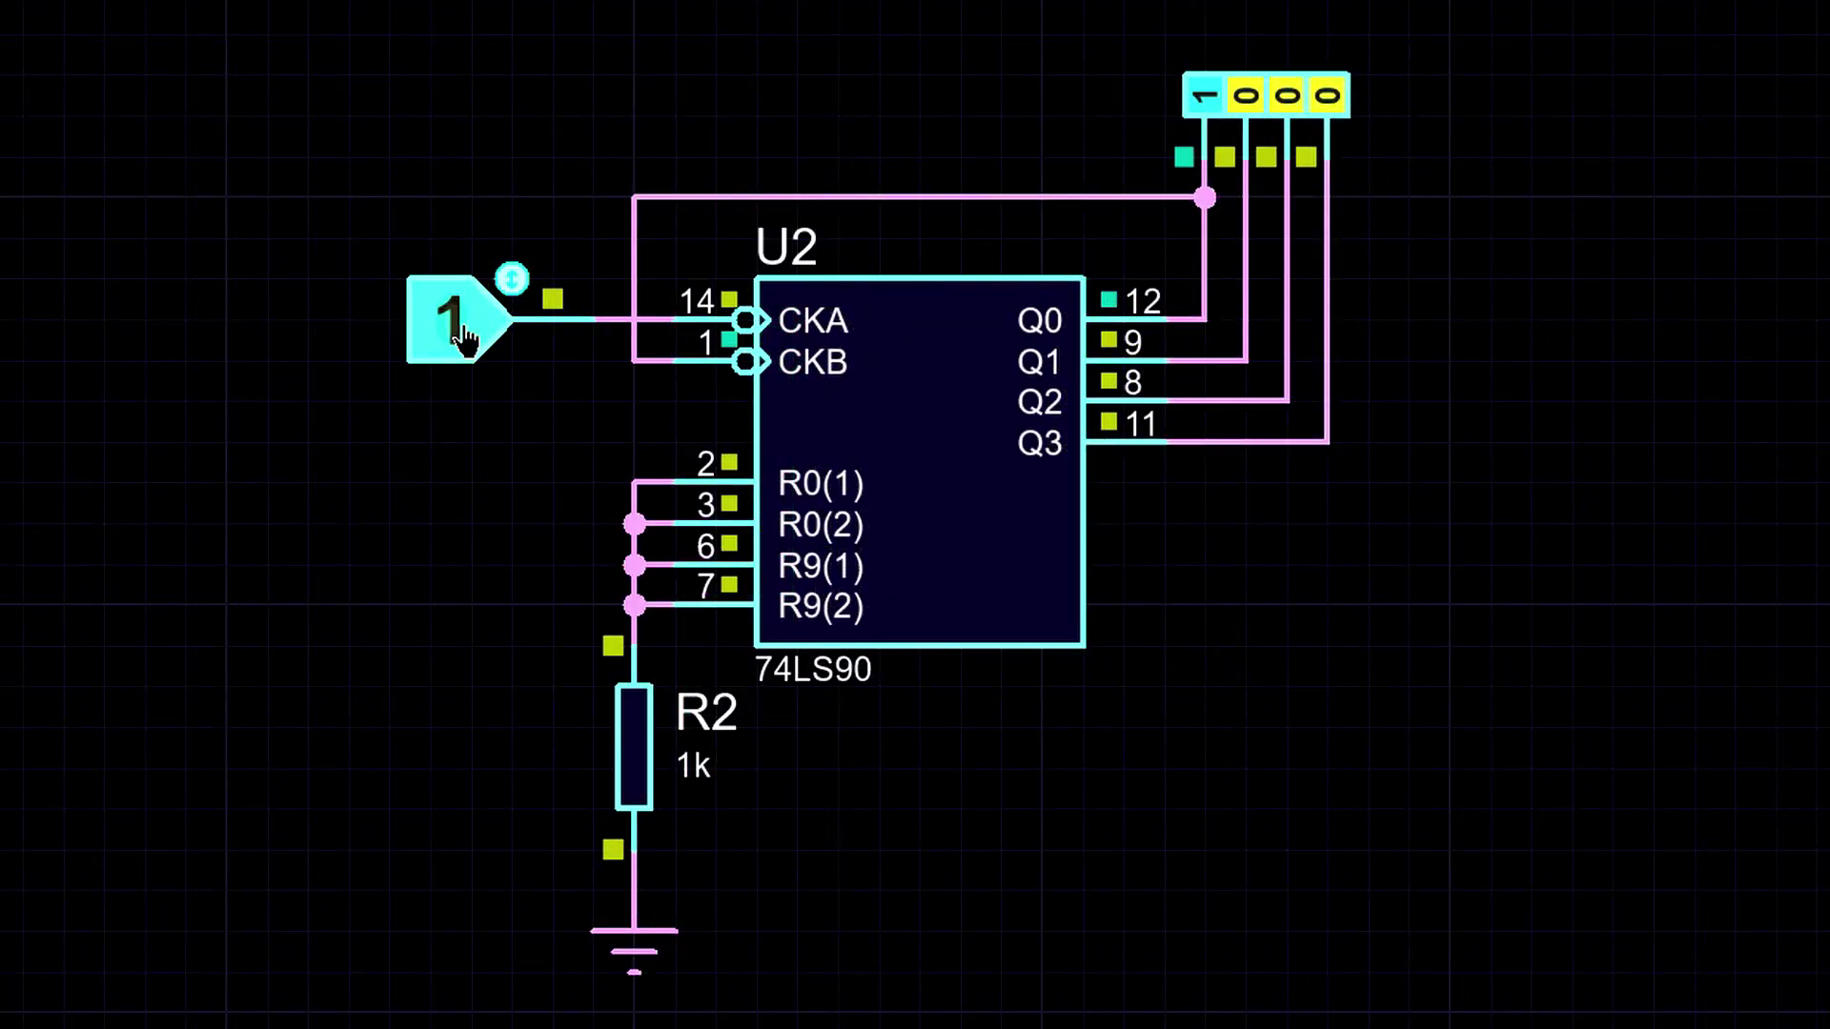
{"action": "left_click", "coordinate": [462, 331]}
{"action": "left_click", "coordinate": [462, 331]}
{"action": "left_click", "coordinate": [462, 331]}
{"action": "left_click", "coordinate": [462, 331]}
{"action": "left_click", "coordinate": [462, 332]}
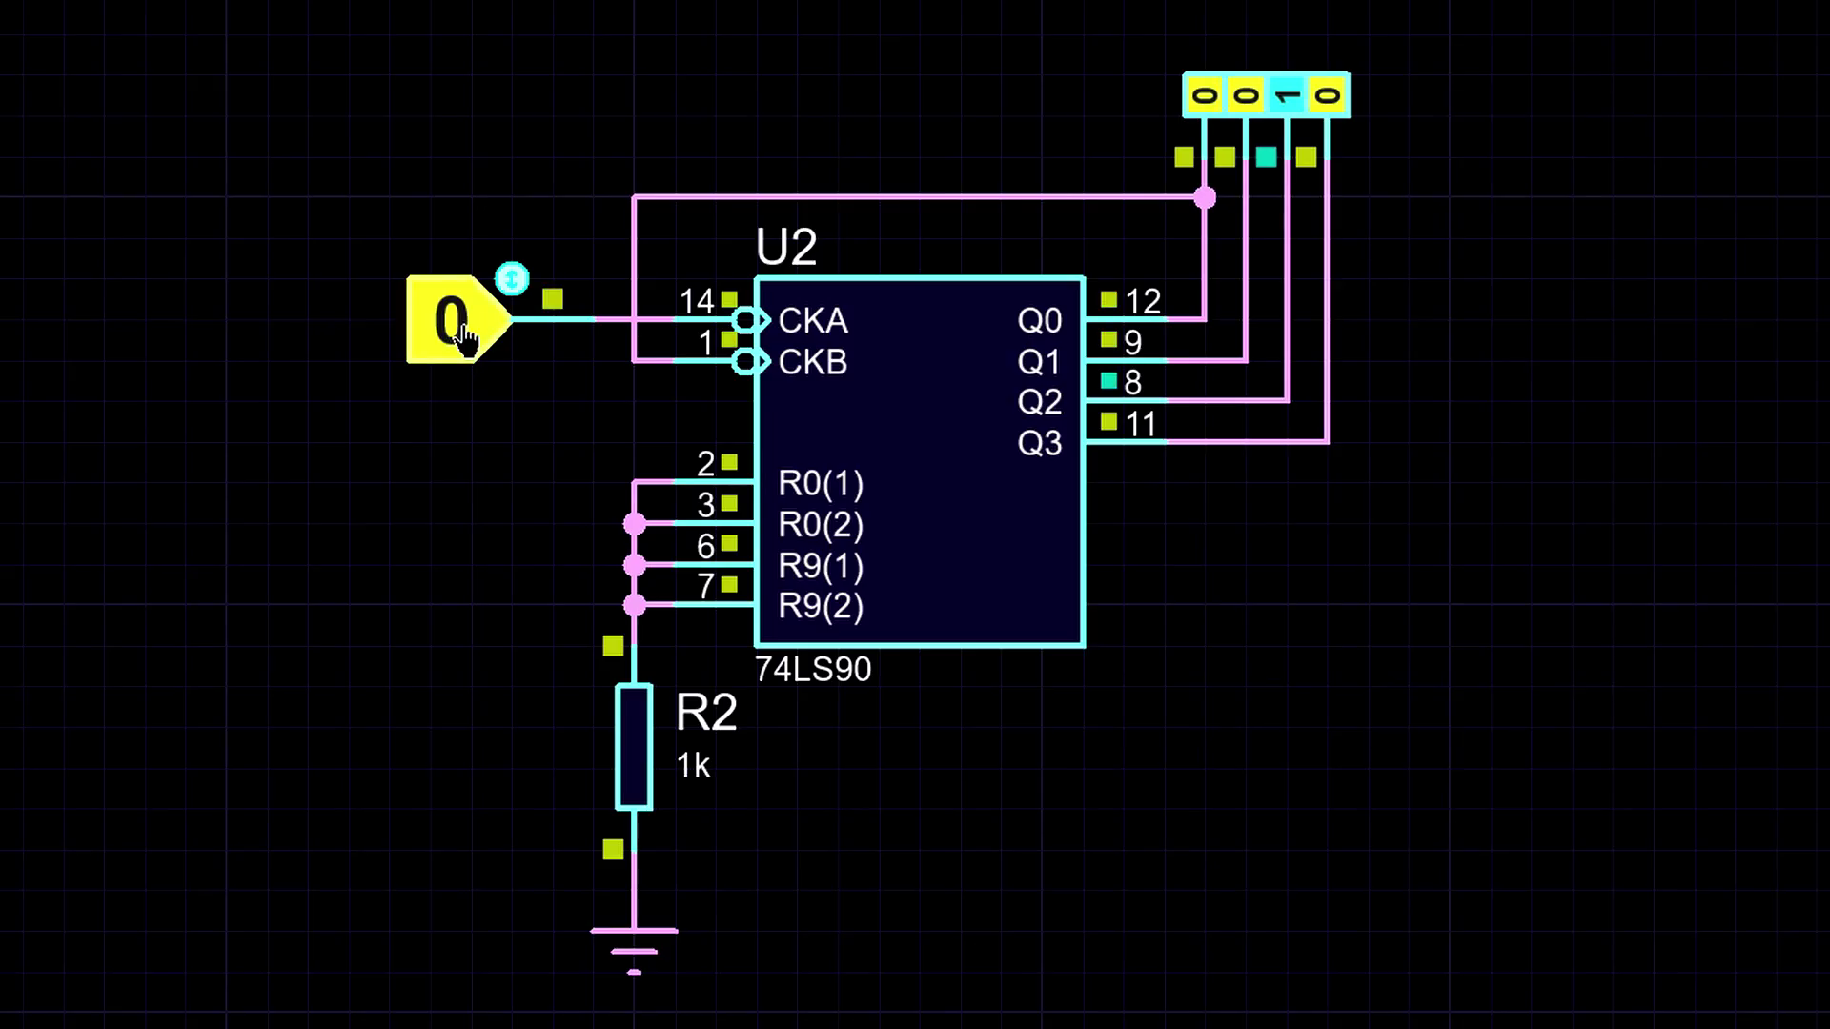
{"action": "left_click", "coordinate": [463, 332]}
{"action": "left_click", "coordinate": [462, 331]}
{"action": "left_click", "coordinate": [462, 331]}
{"action": "left_click", "coordinate": [462, 332]}
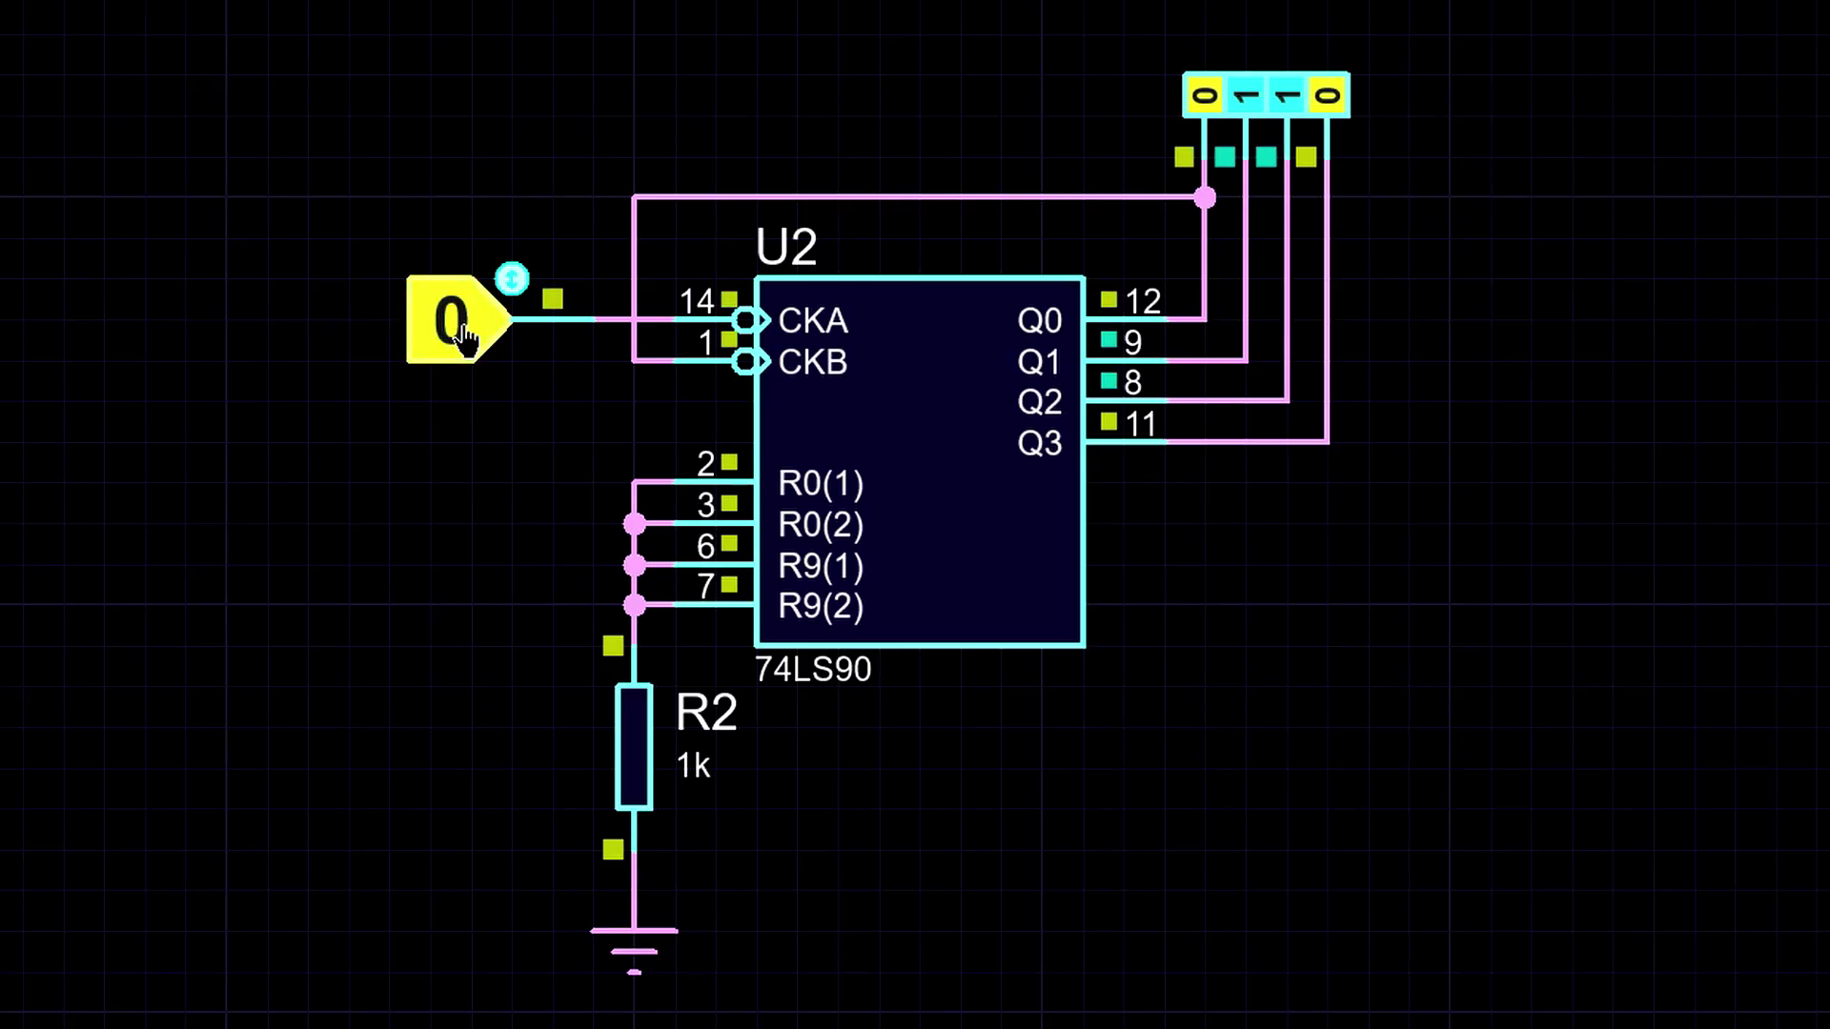
{"action": "left_click", "coordinate": [462, 331]}
{"action": "left_click", "coordinate": [462, 332]}
{"action": "left_click", "coordinate": [462, 331]}
{"action": "left_click", "coordinate": [463, 331]}
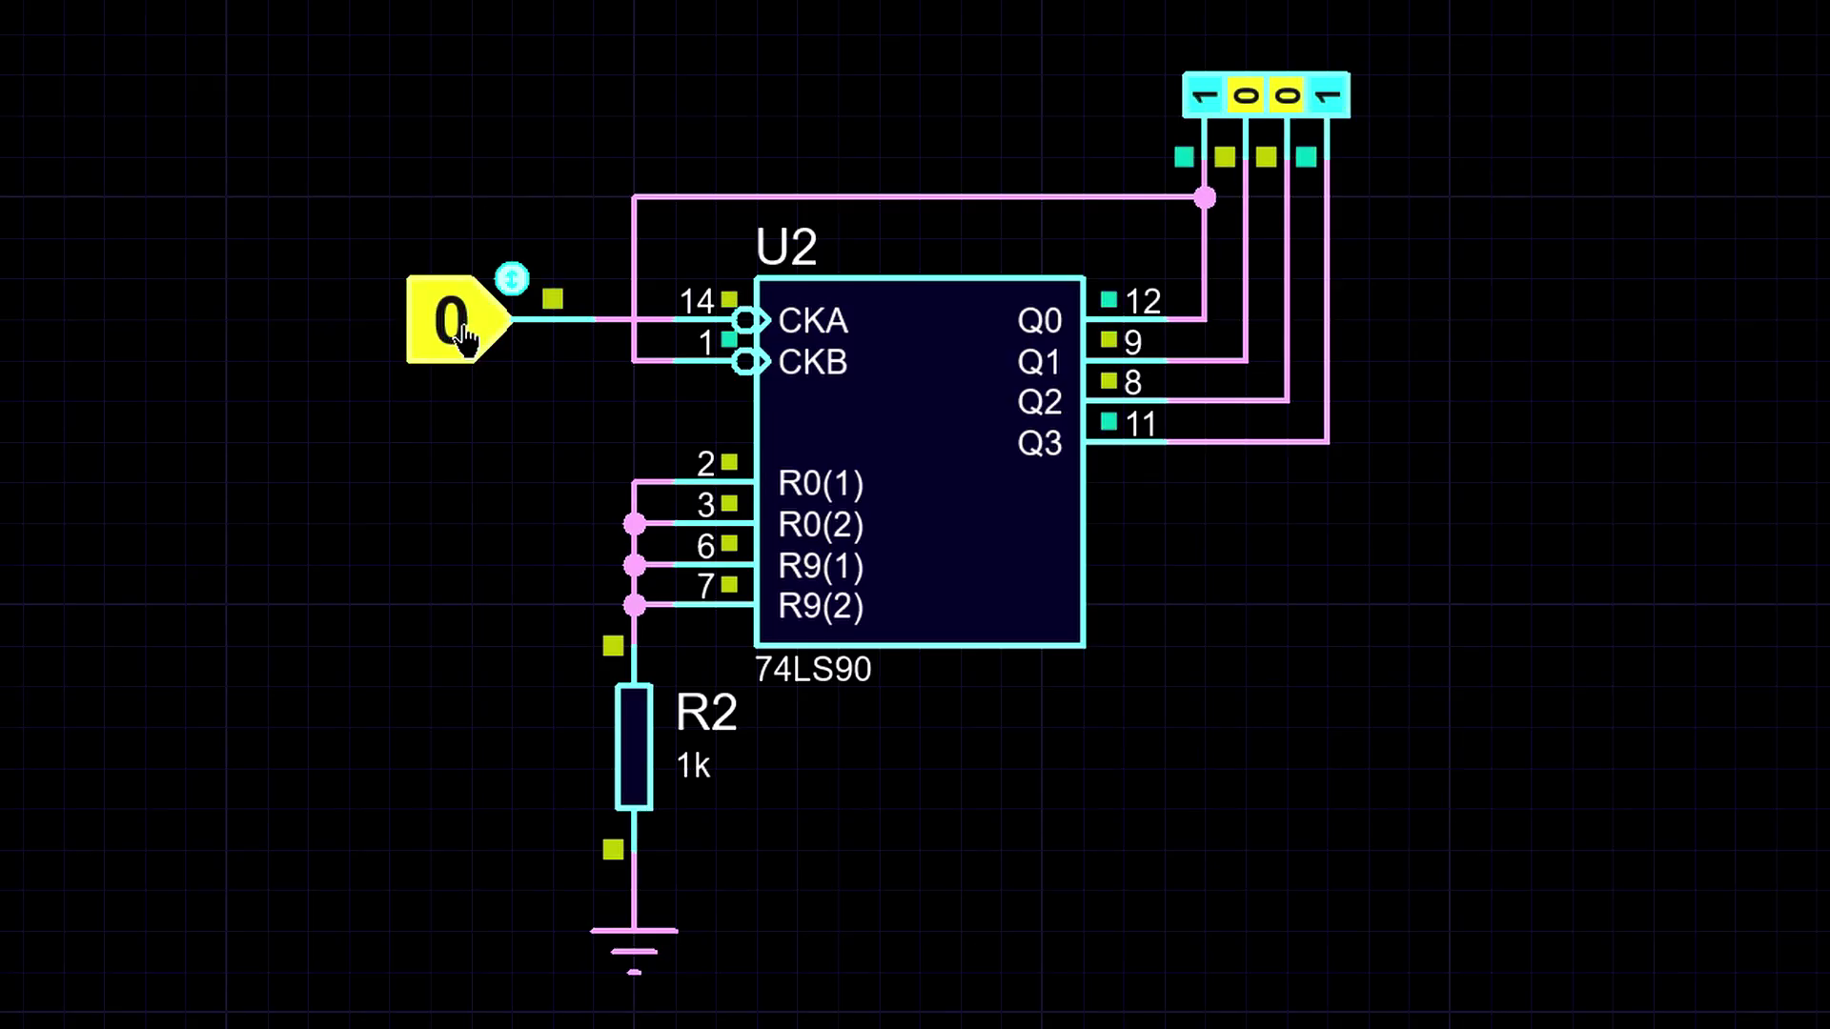
{"action": "left_click", "coordinate": [463, 331]}
{"action": "left_click", "coordinate": [462, 331]}
{"action": "left_click", "coordinate": [462, 332]}
{"action": "left_click", "coordinate": [462, 334]}
{"action": "left_click", "coordinate": [462, 336]}
{"action": "left_click", "coordinate": [462, 336]}
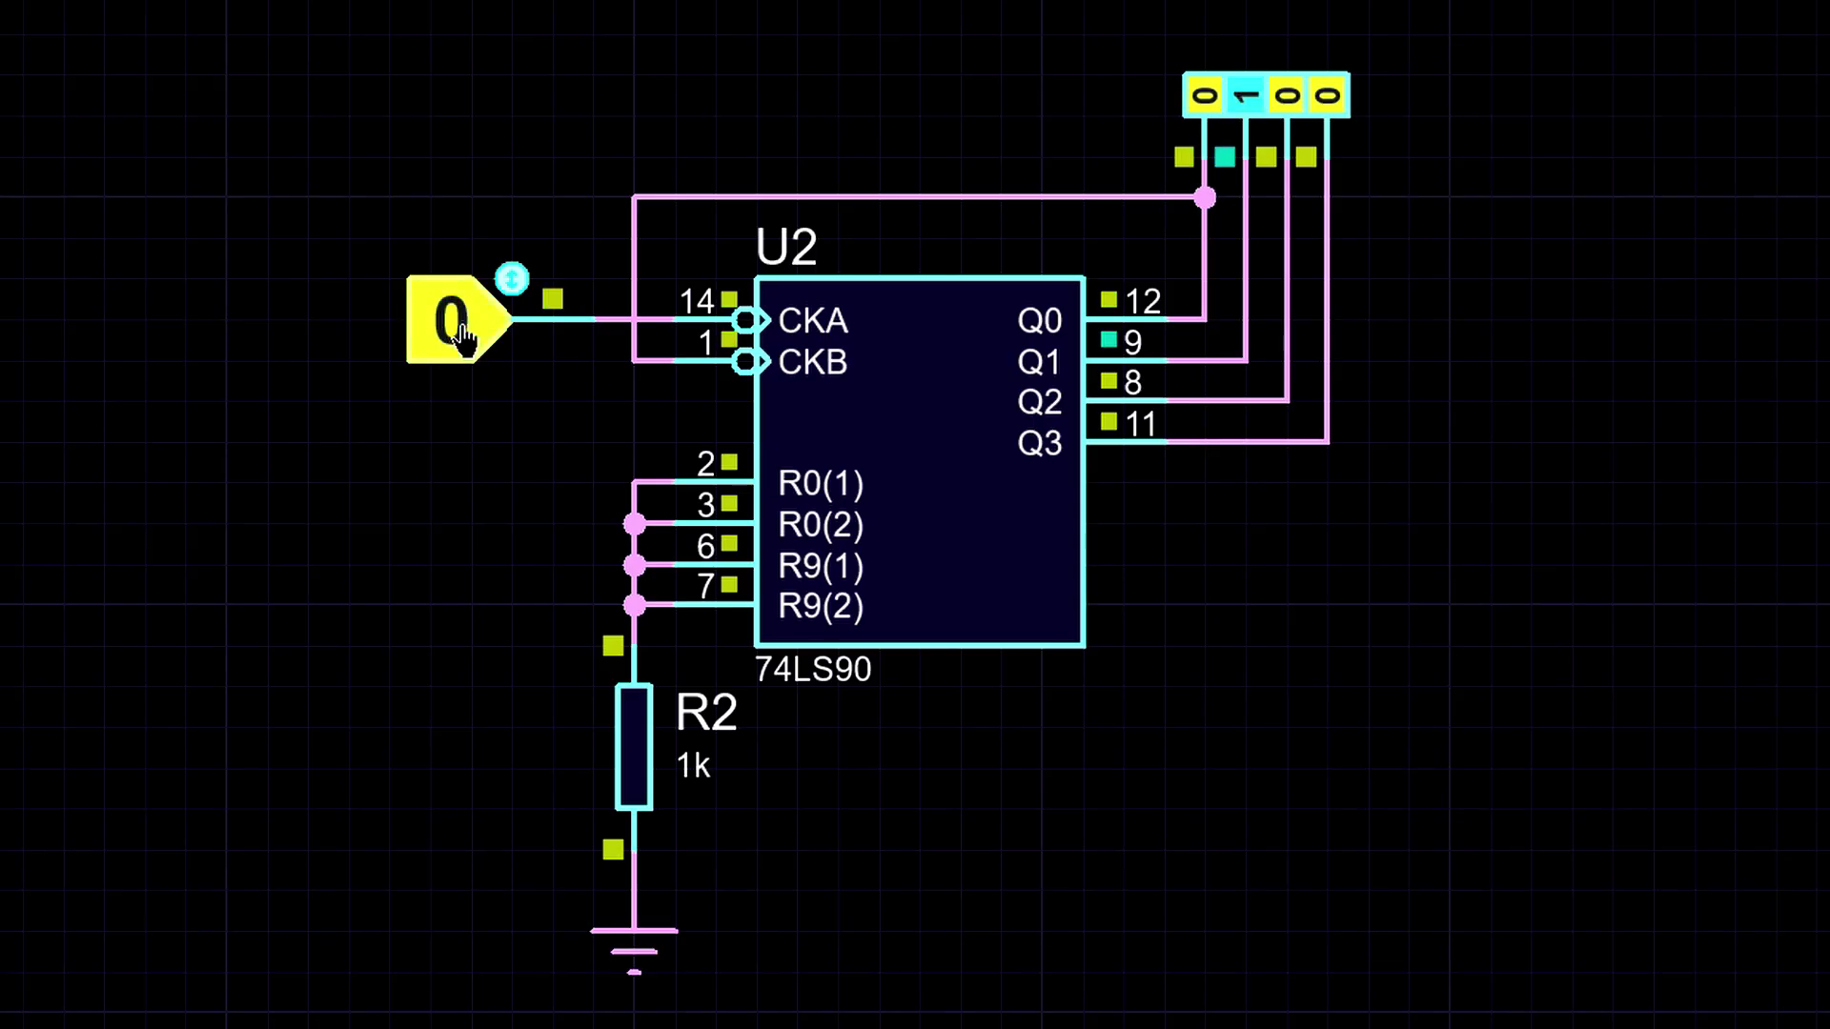
{"action": "left_click", "coordinate": [462, 337]}
{"action": "left_click", "coordinate": [463, 339]}
{"action": "left_click", "coordinate": [463, 341]}
{"action": "left_click", "coordinate": [463, 342]}
{"action": "left_click", "coordinate": [463, 341]}
{"action": "left_click", "coordinate": [464, 341]}
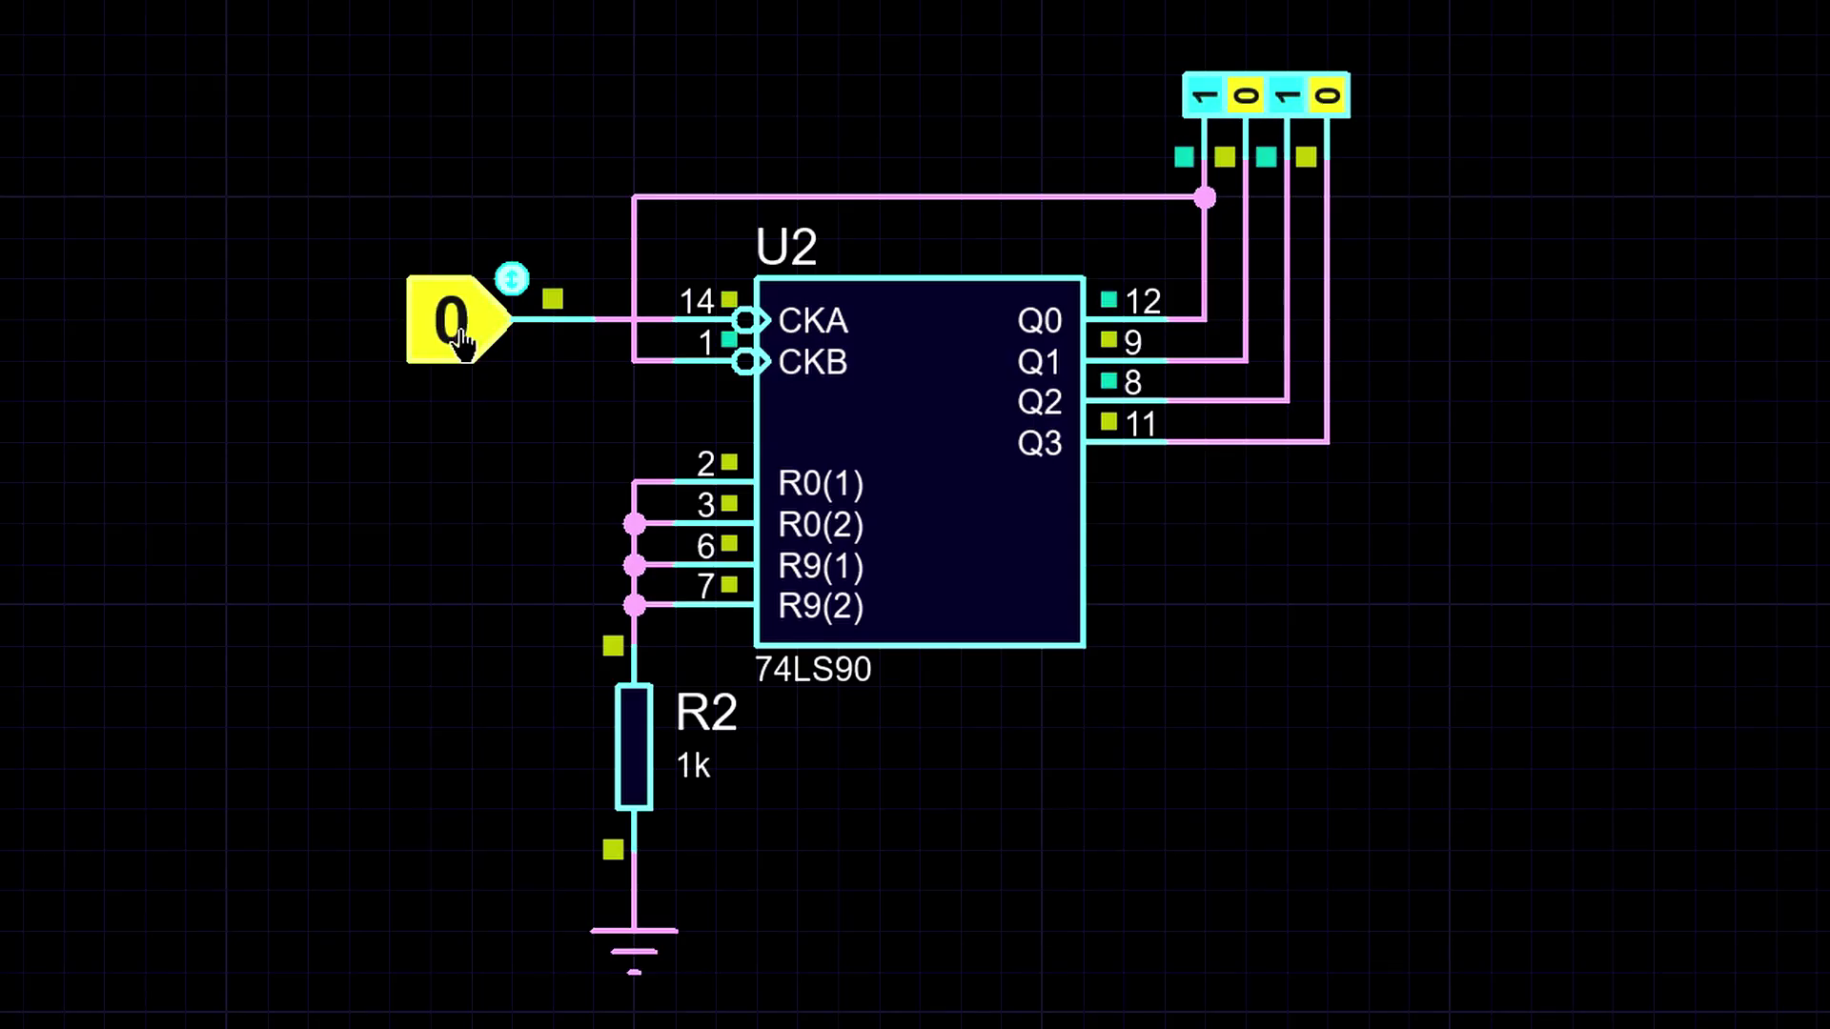
{"action": "left_click", "coordinate": [465, 341]}
{"action": "left_click", "coordinate": [464, 341]}
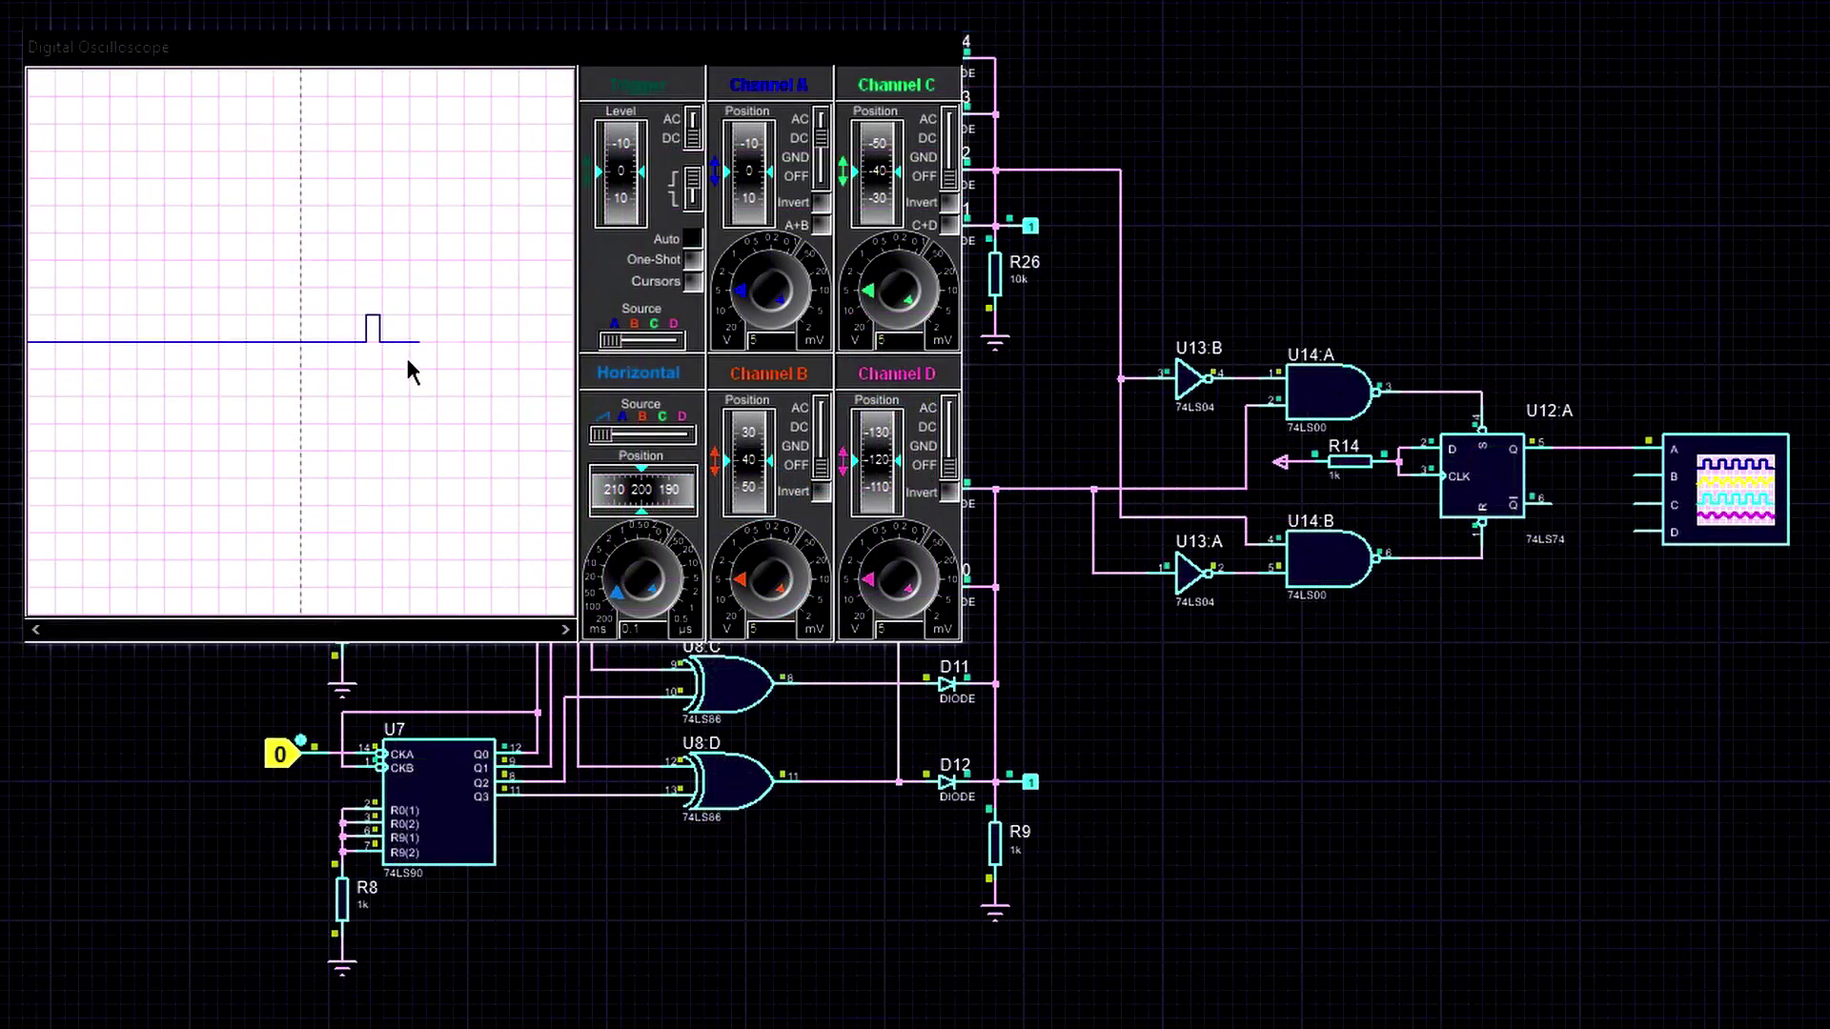
Toggle the logic state on U7's clock input and set the oscilloscope's horizontal timebase to 0.1 to compare the output pulse widths.
{"action": "left_click", "coordinate": [280, 755]}
{"action": "left_click", "coordinate": [618, 586]}
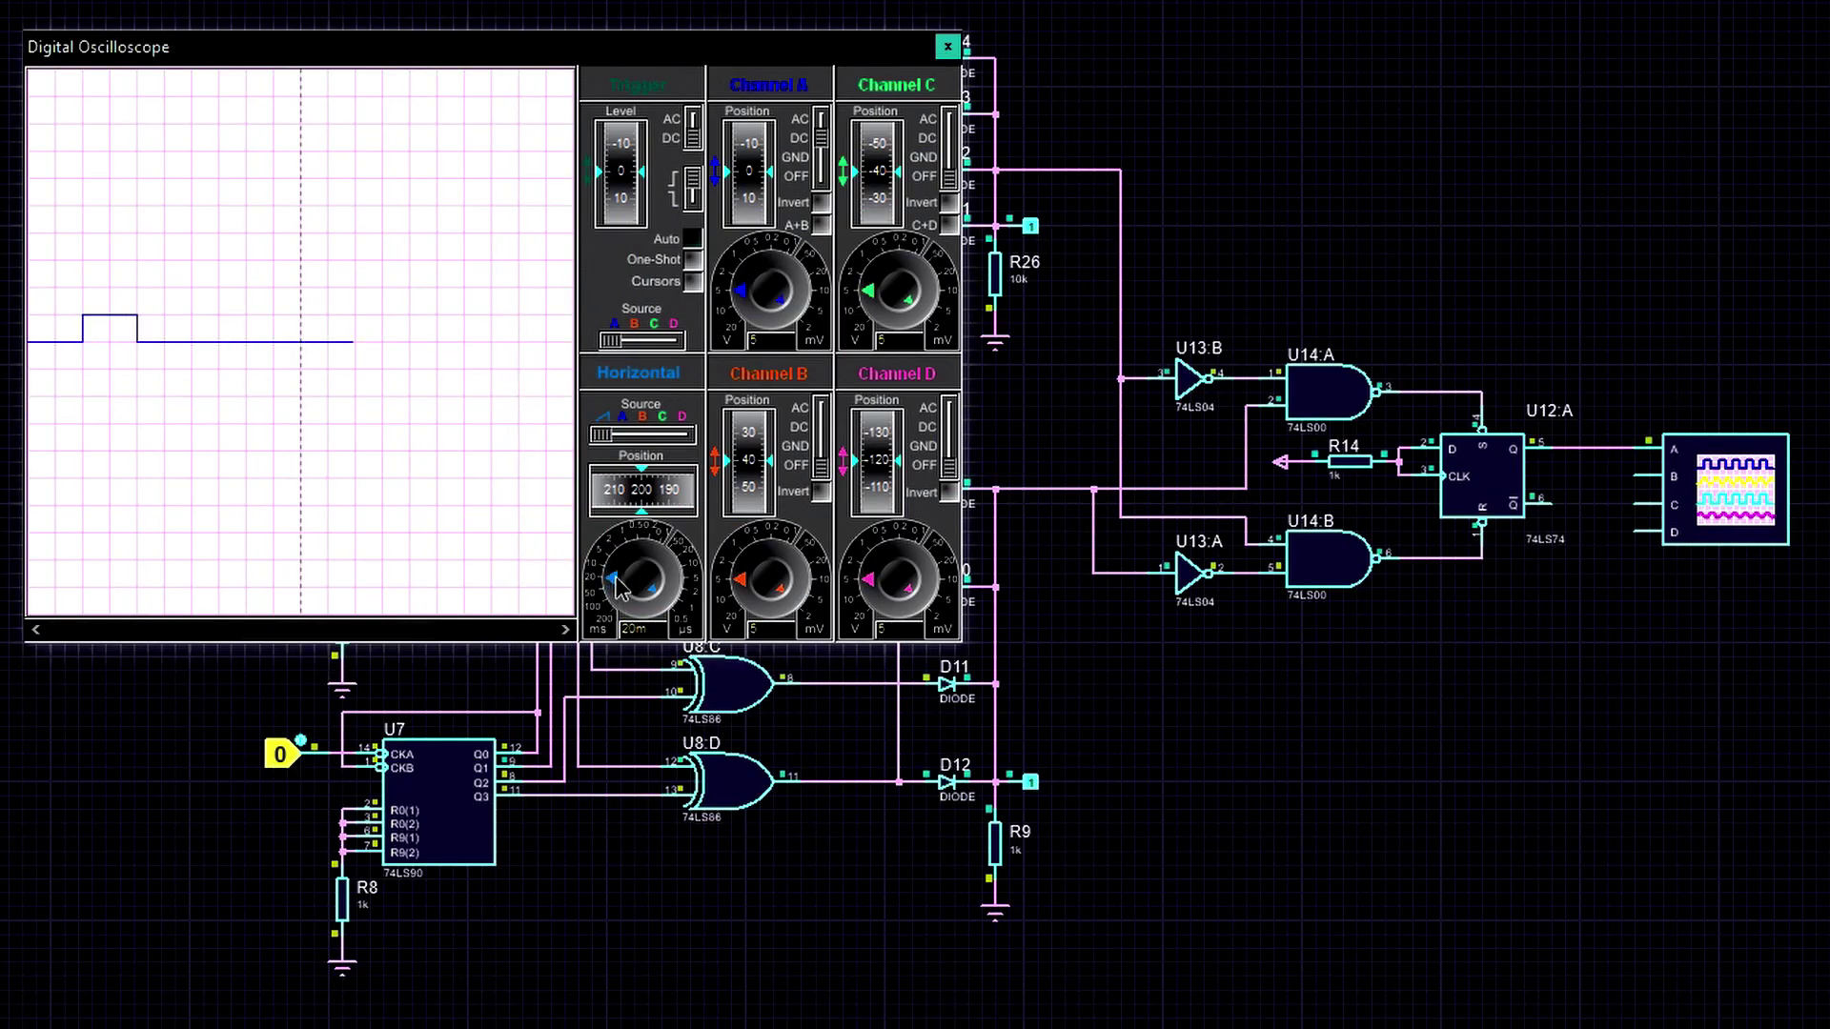
{"action": "left_click", "coordinate": [620, 588]}
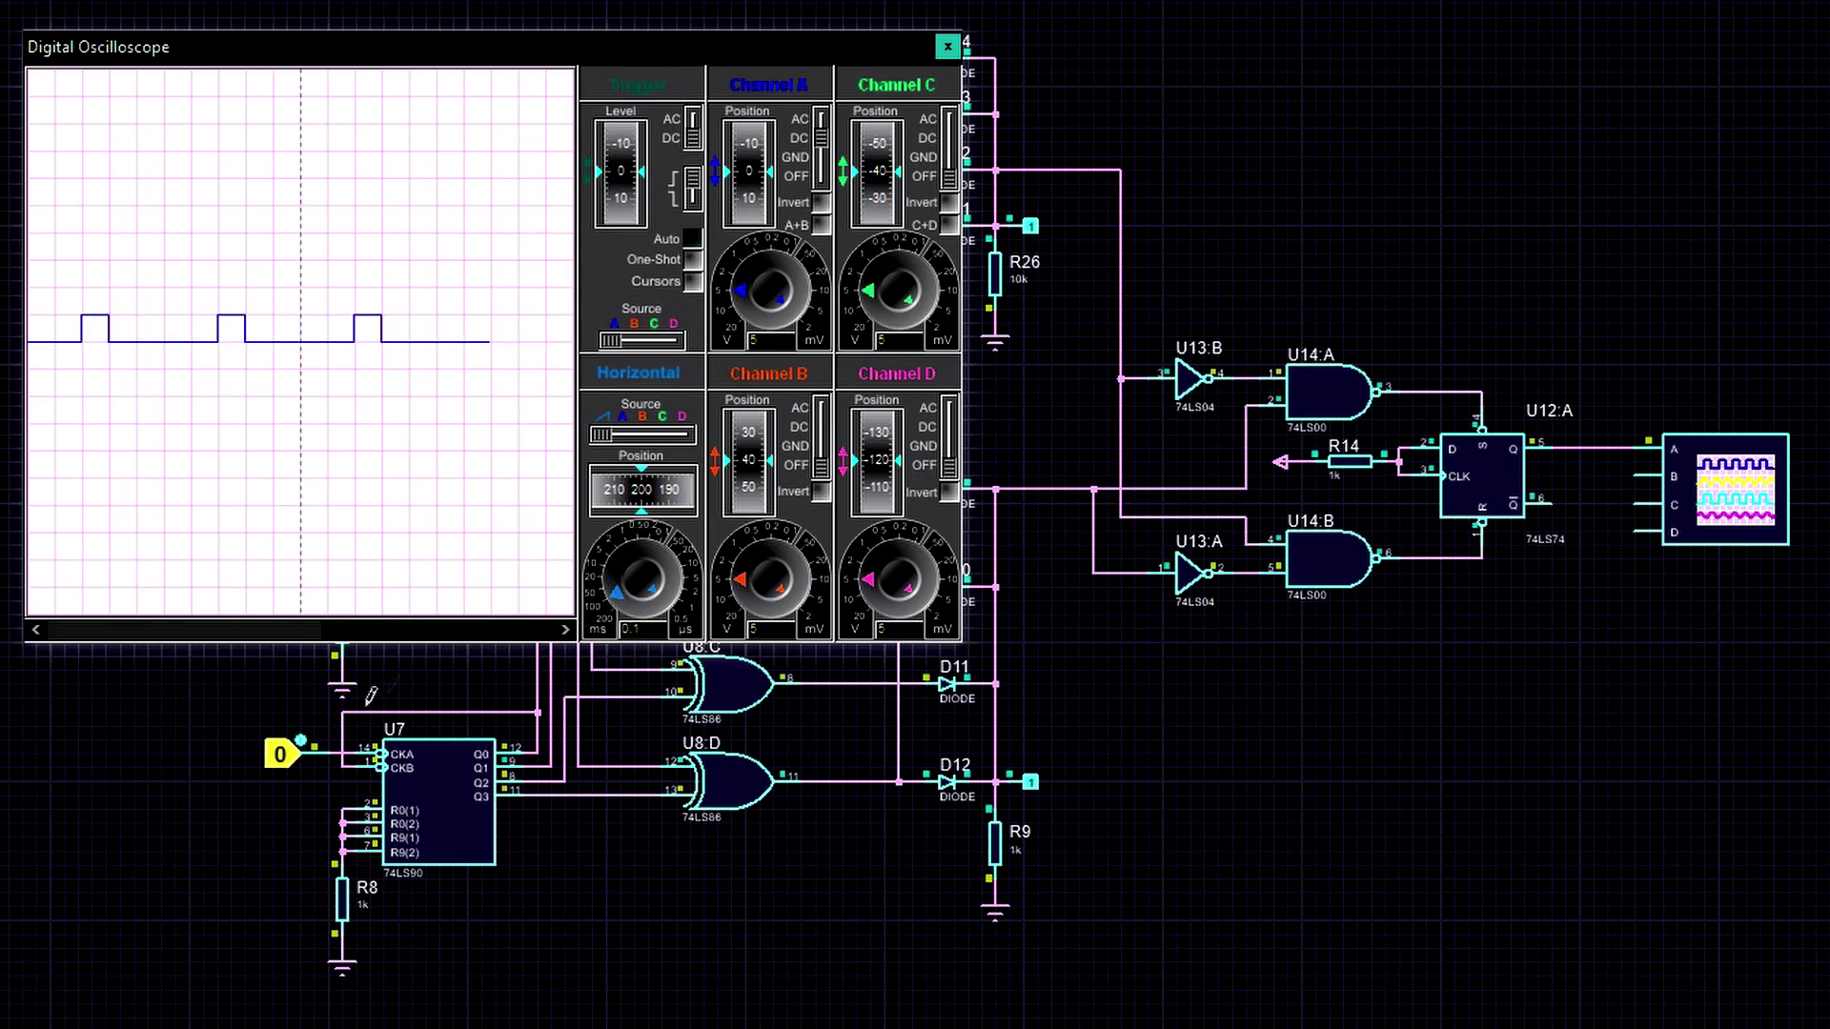
{"action": "left_click", "coordinate": [279, 758]}
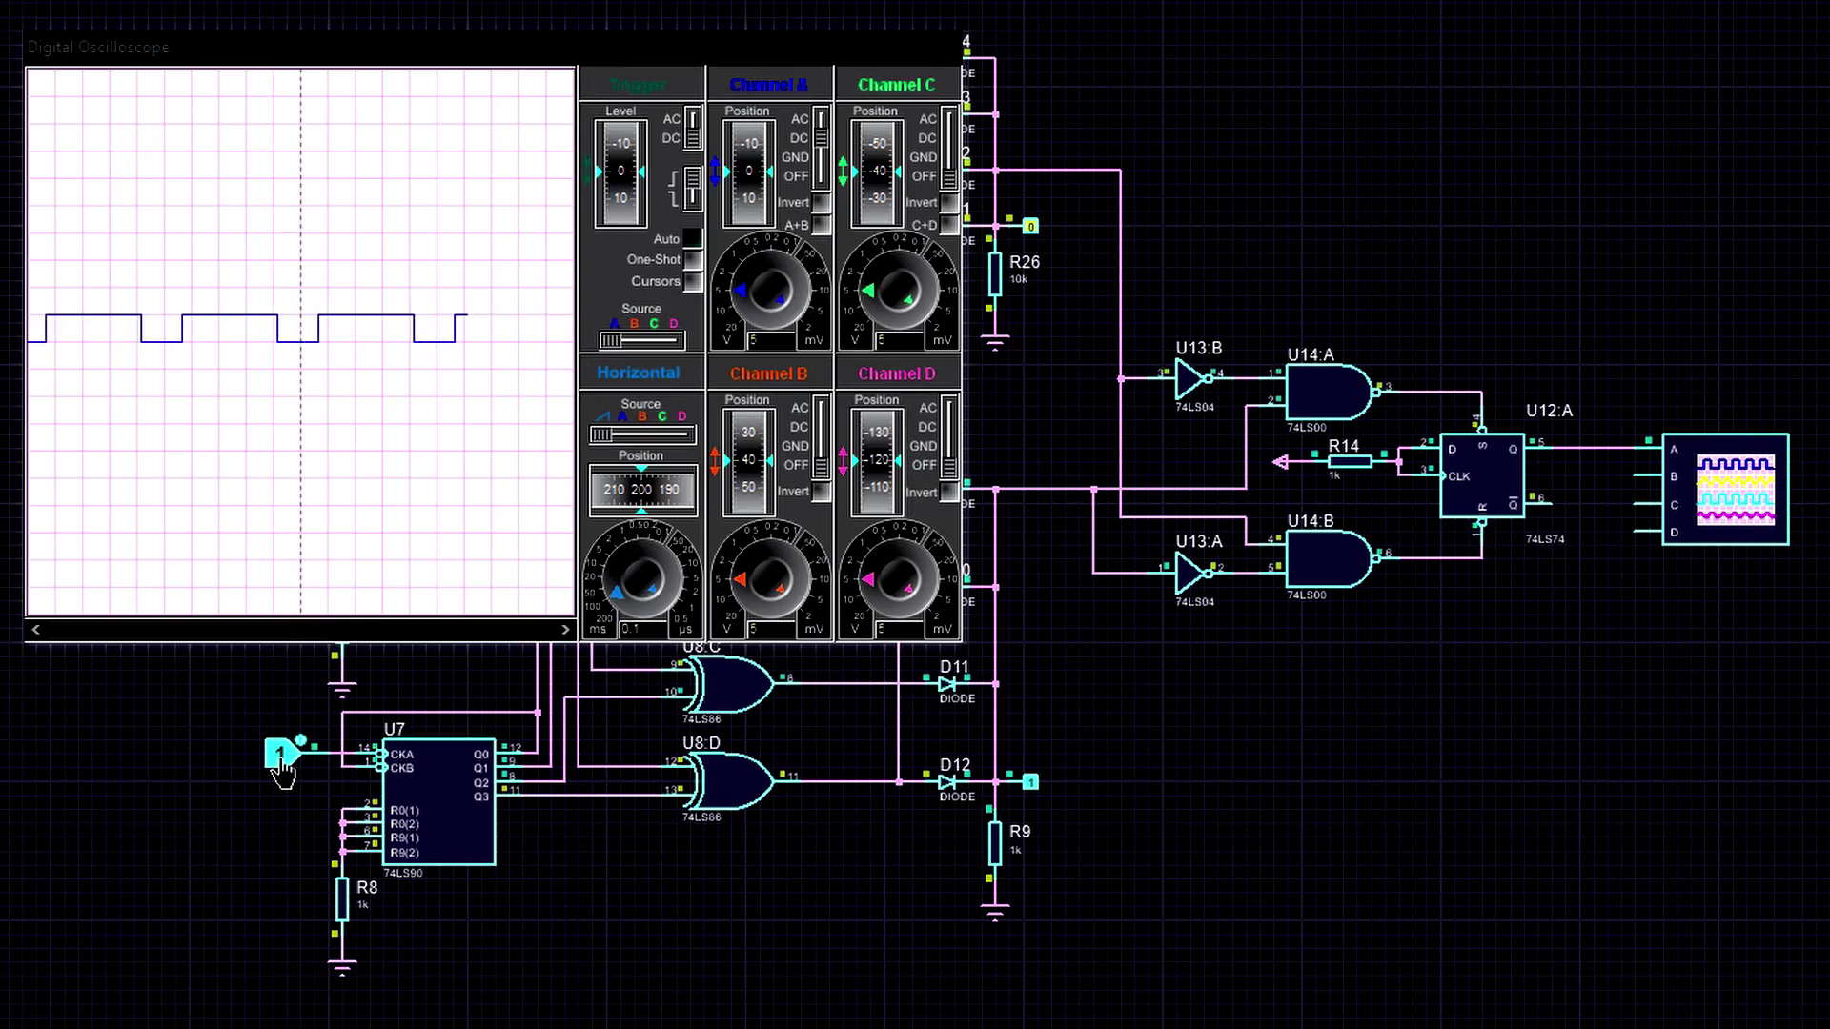
{"action": "left_click", "coordinate": [282, 769]}
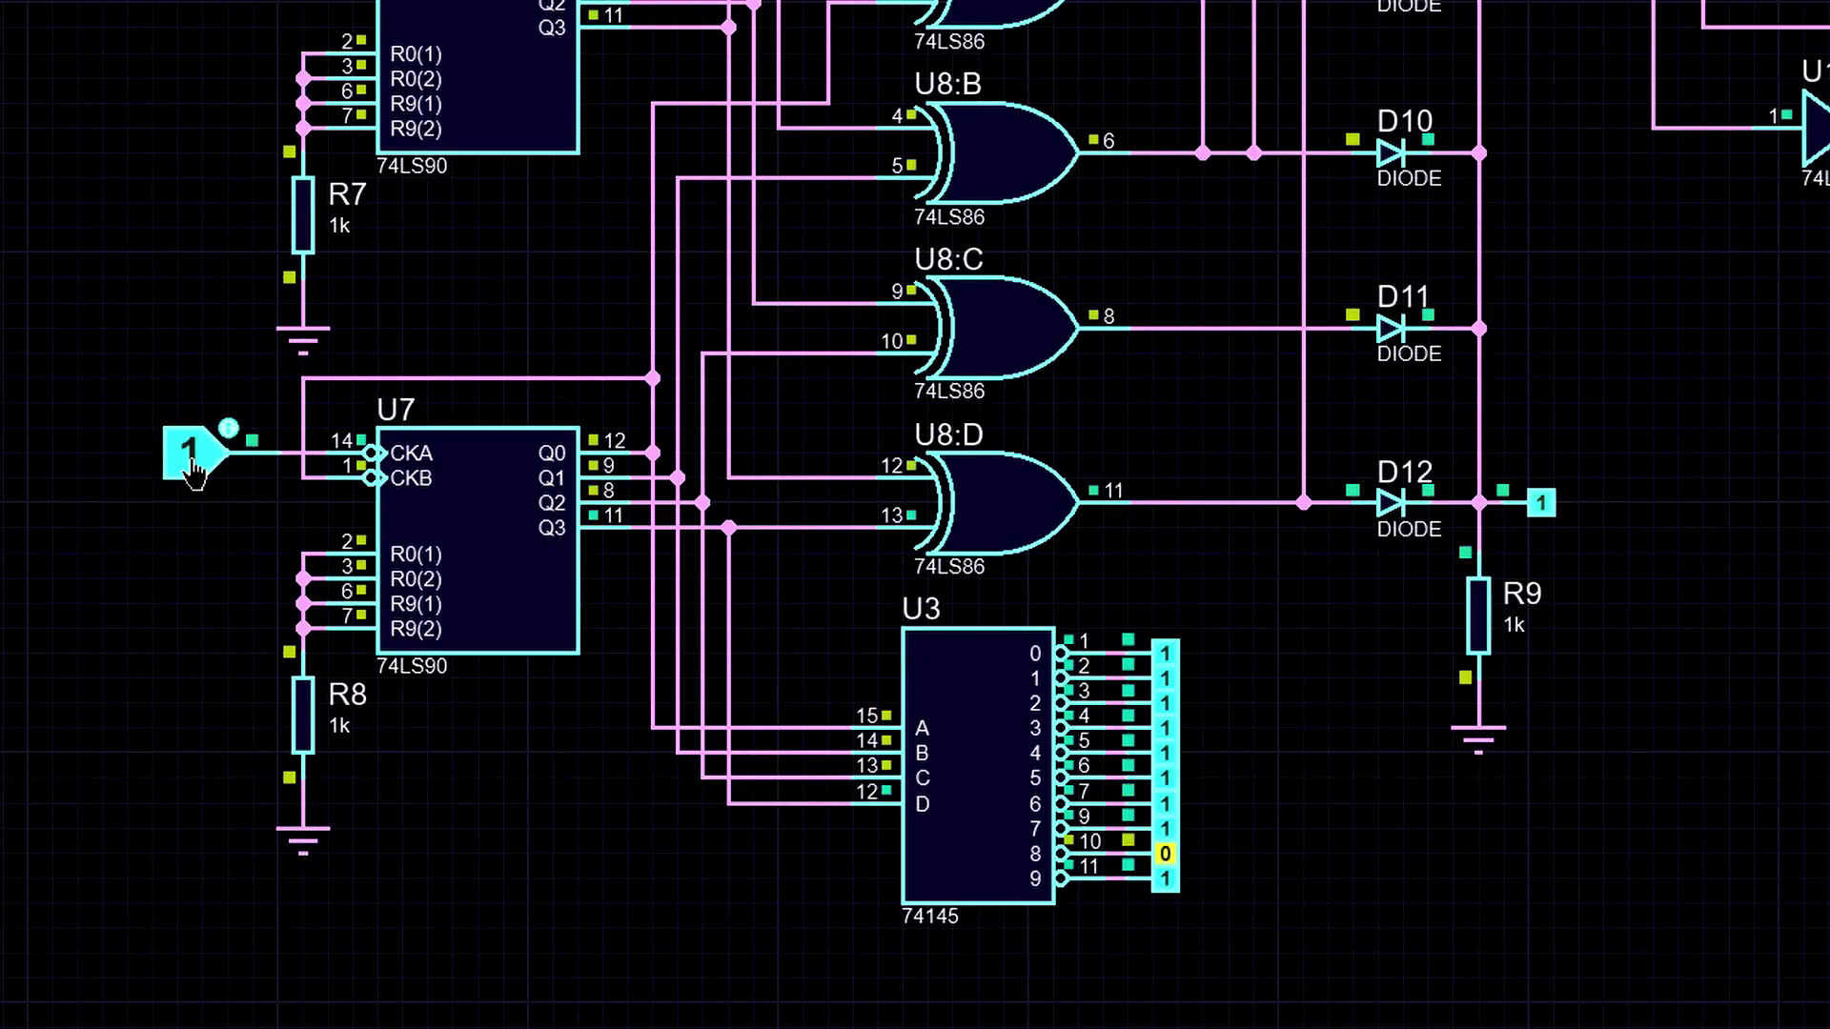
Toggle the logic state on U7's clock input to step the 74145 decoder U3 through its outputs.
{"action": "left_click", "coordinate": [191, 455]}
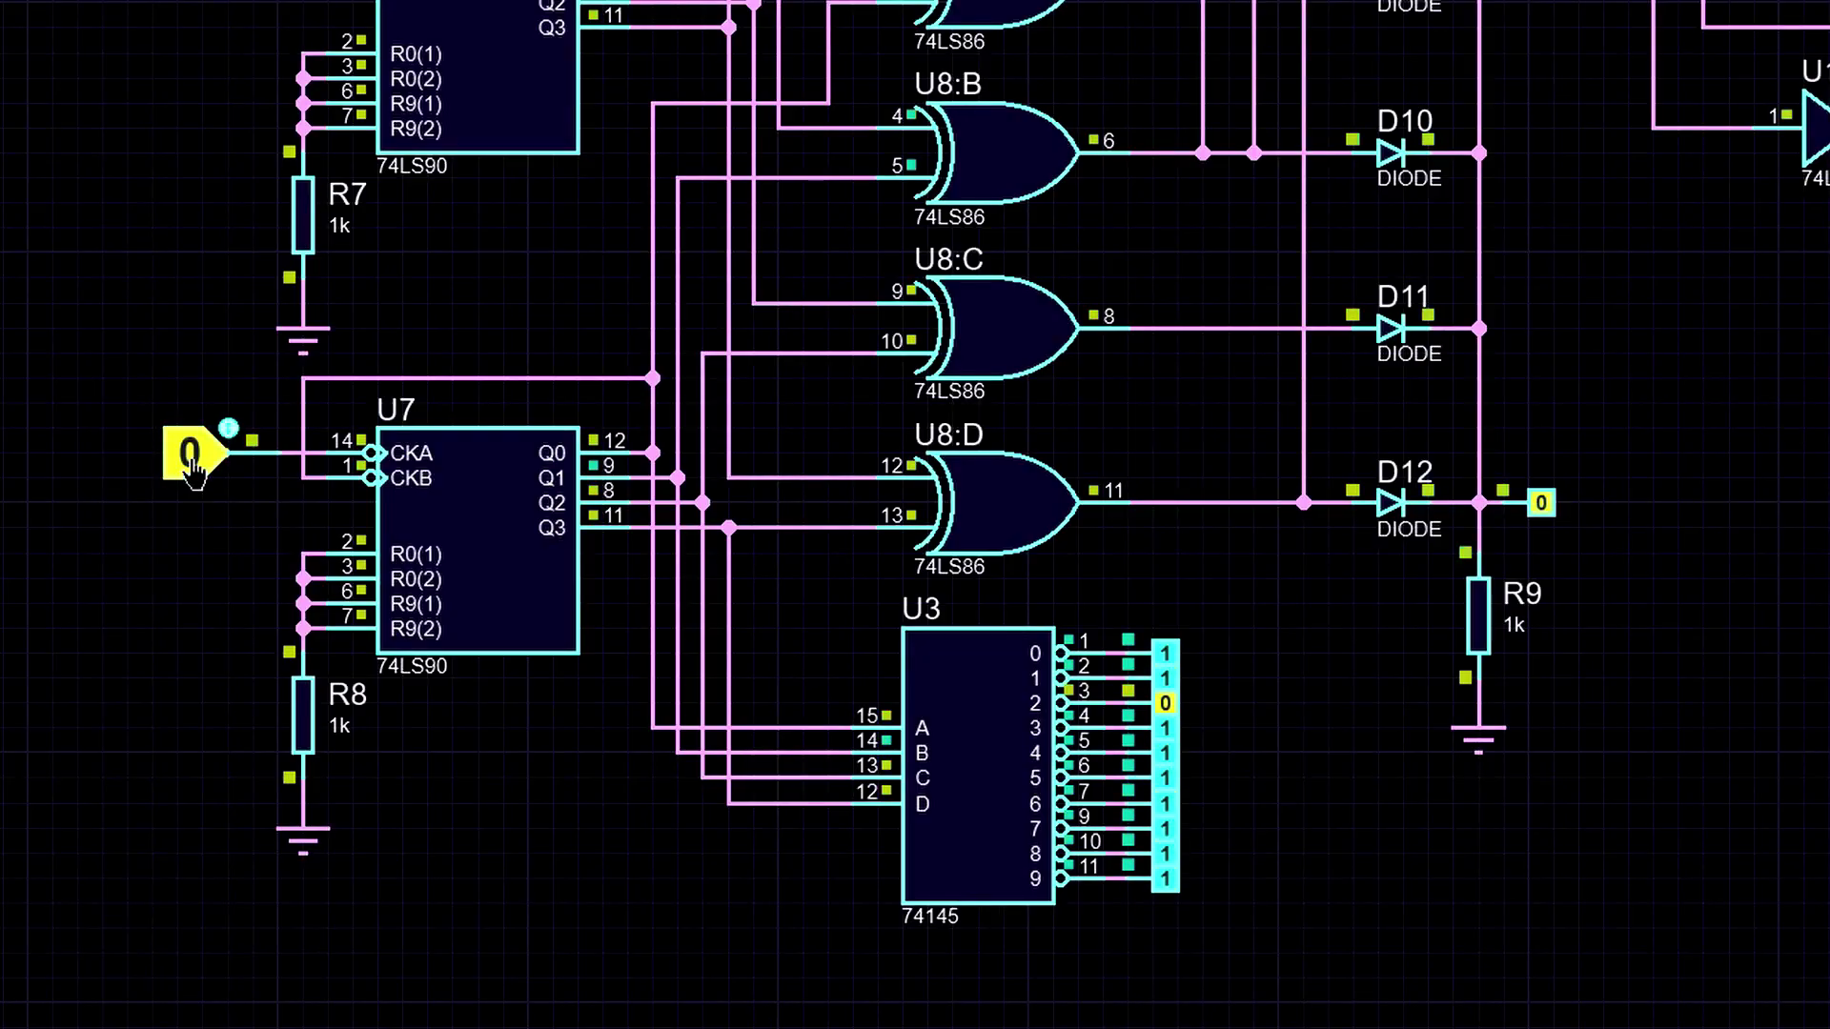
{"action": "left_click", "coordinate": [191, 460]}
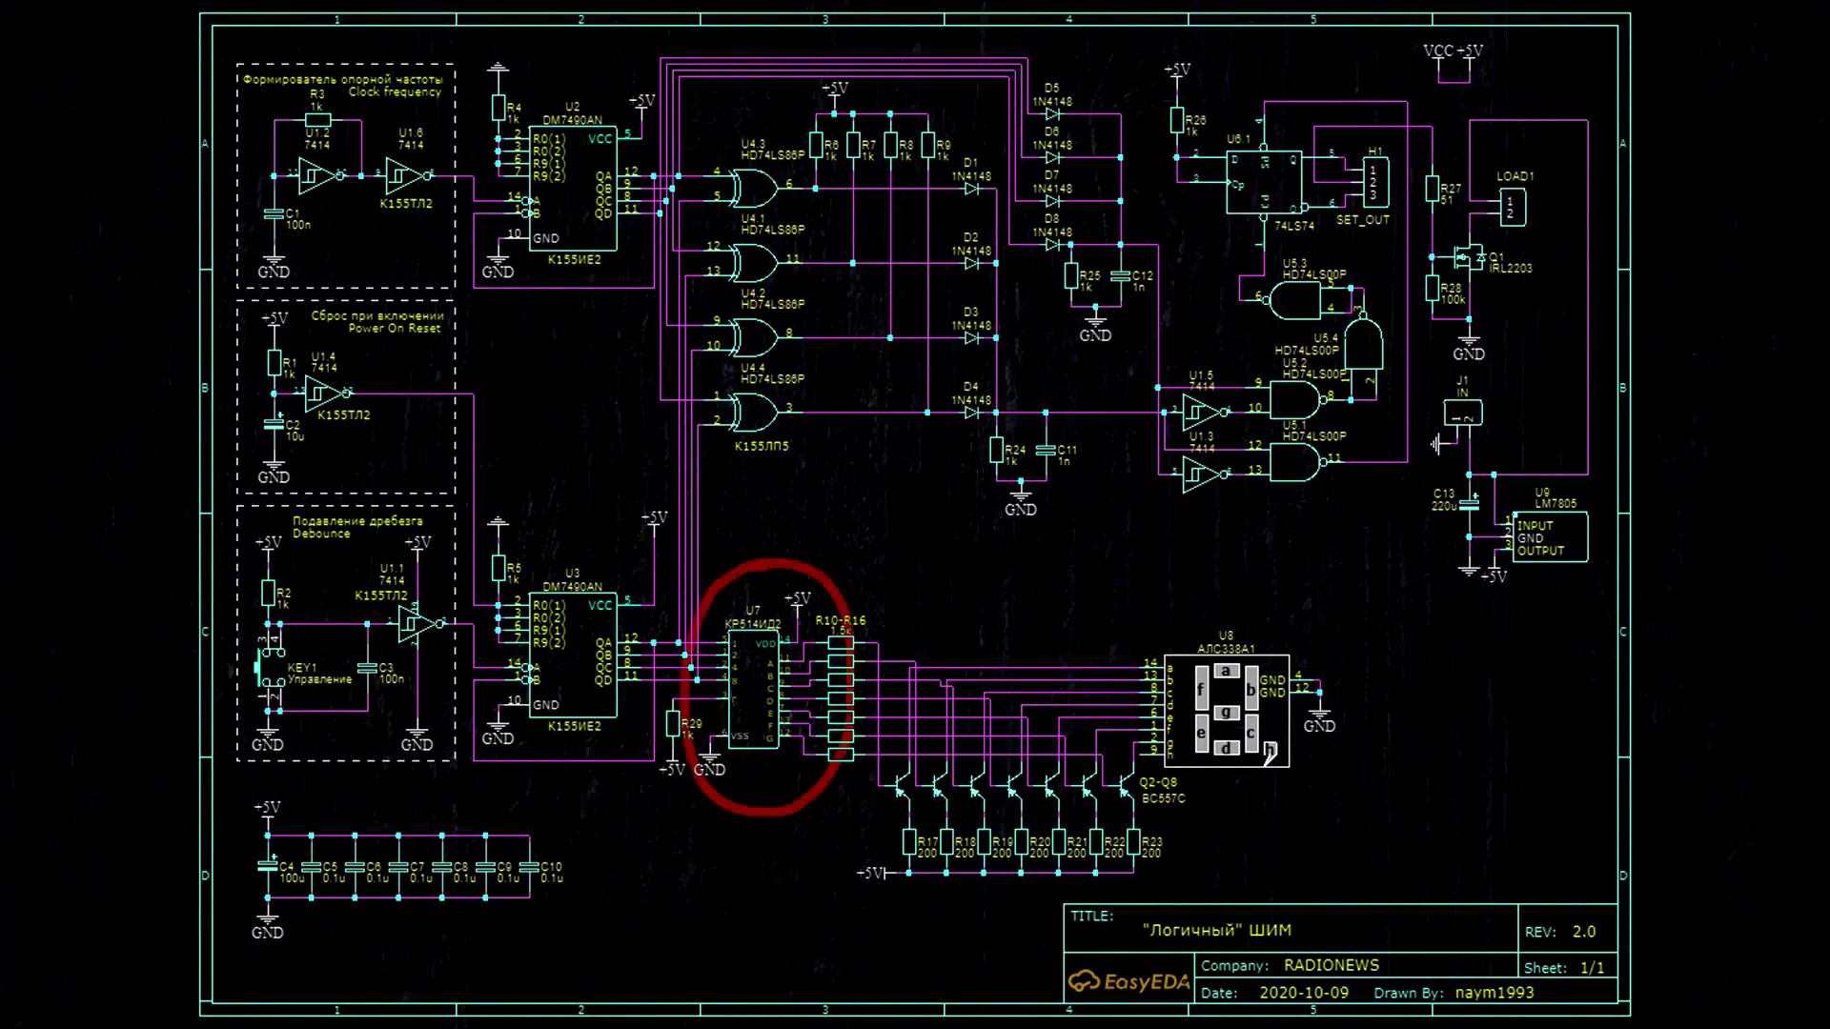